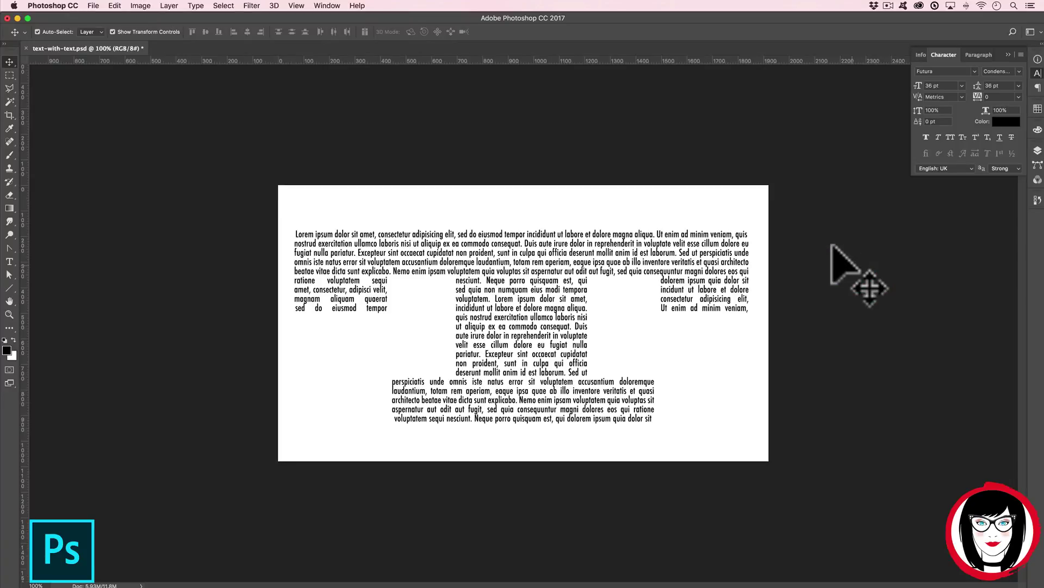
Zoom in on the finished lorem ipsum T example
key("super+equal")
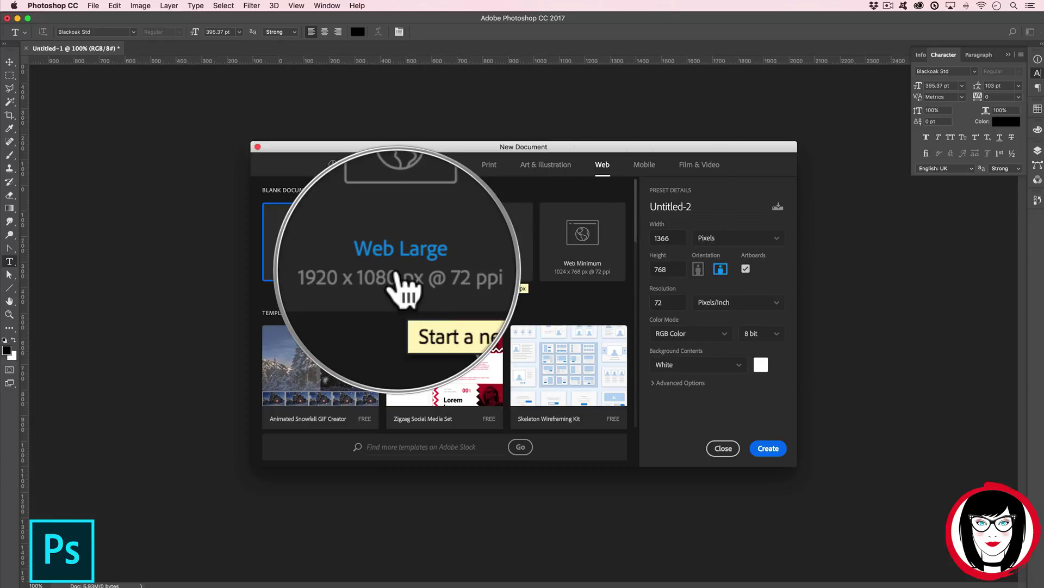
Create the 1366×768 Web Most Common document and save it as text-with-text.psd
left_click(768, 446)
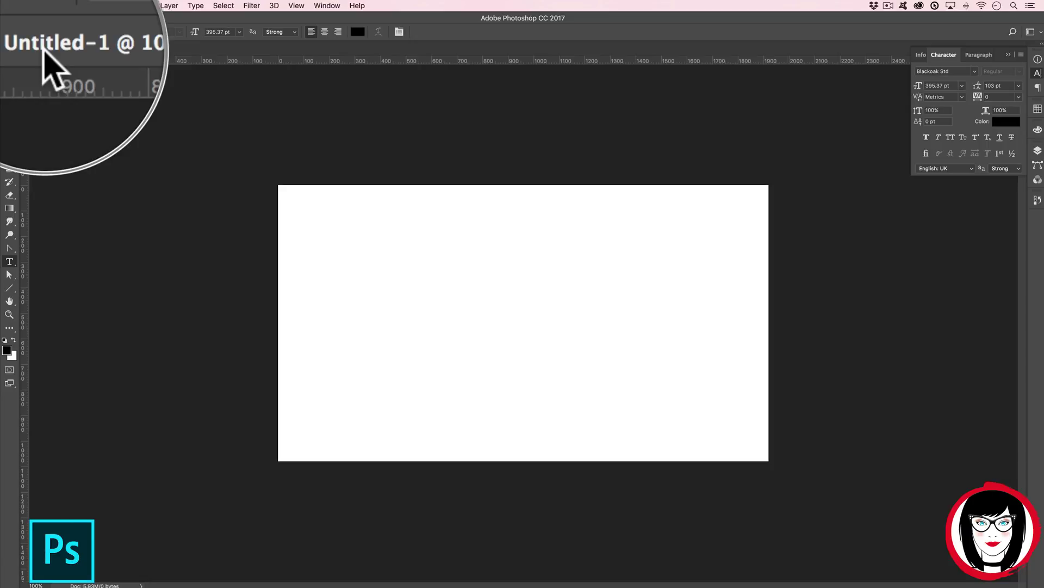
left_click(93, 6)
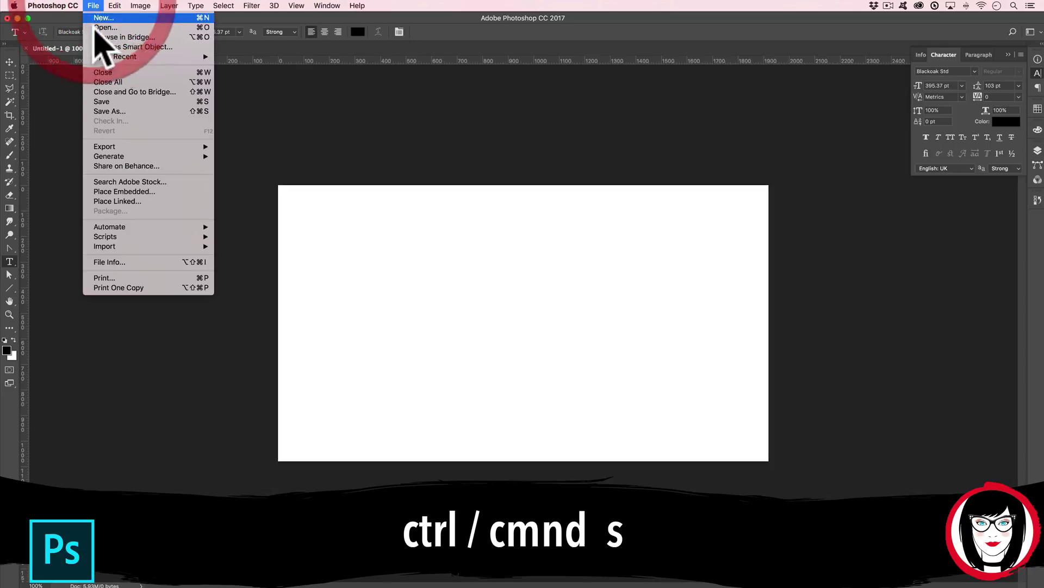
left_click(109, 104)
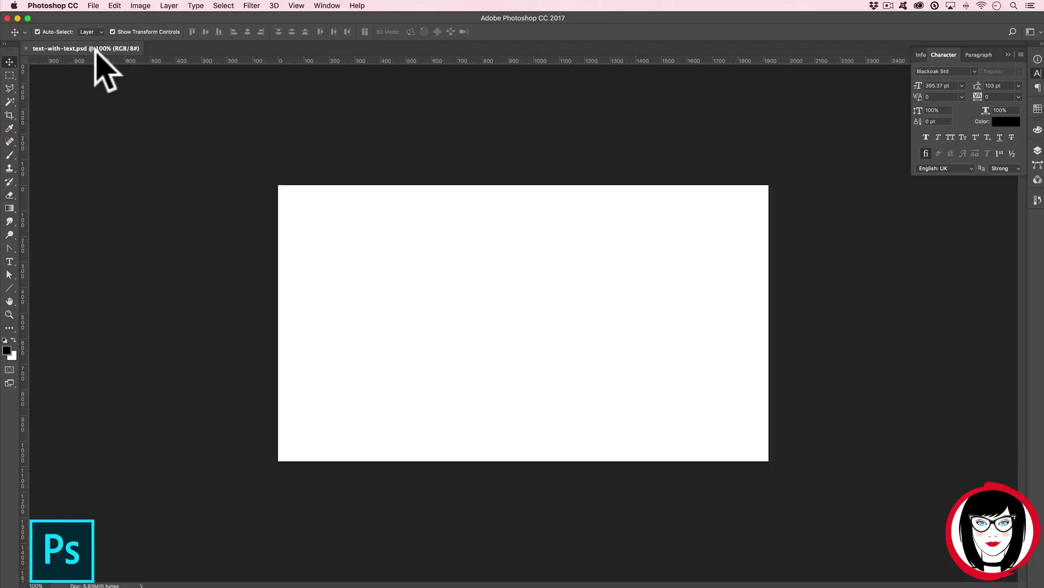
key("t")
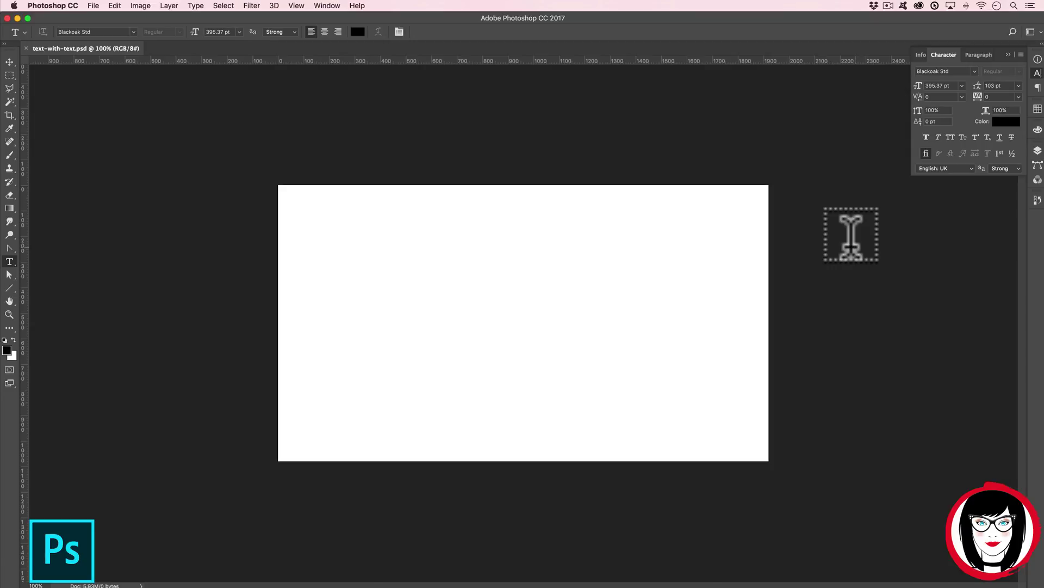
At 200% zoom, type a capital T in Blackoak Std and move it up and left
key("super+plus")
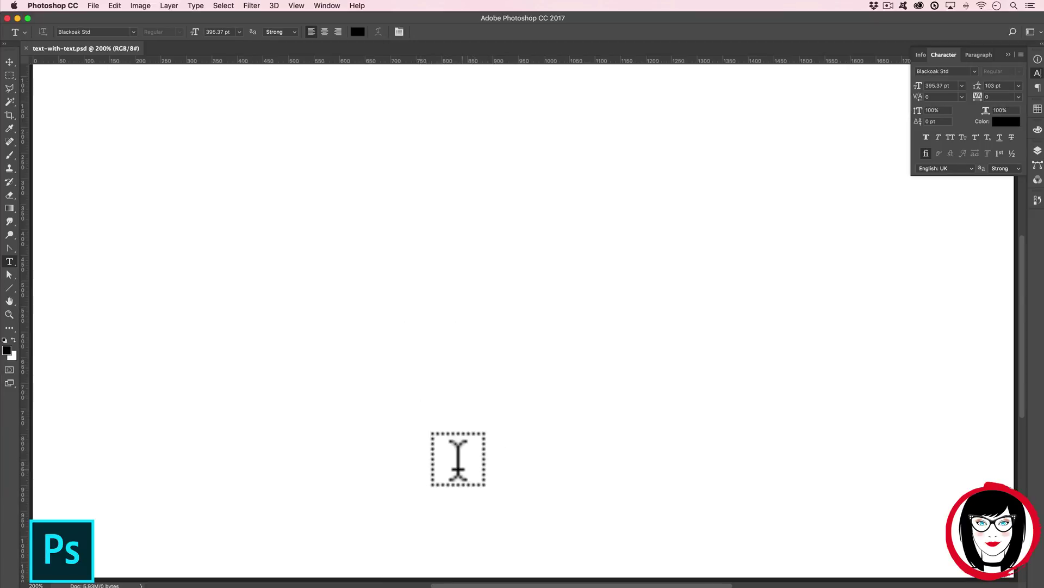
left_click(474, 488)
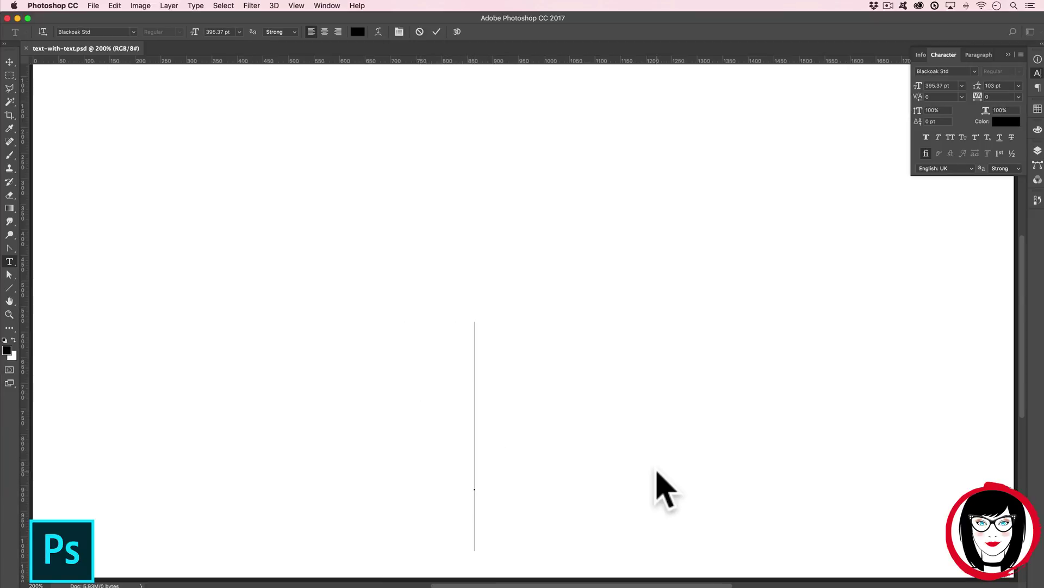
type("T")
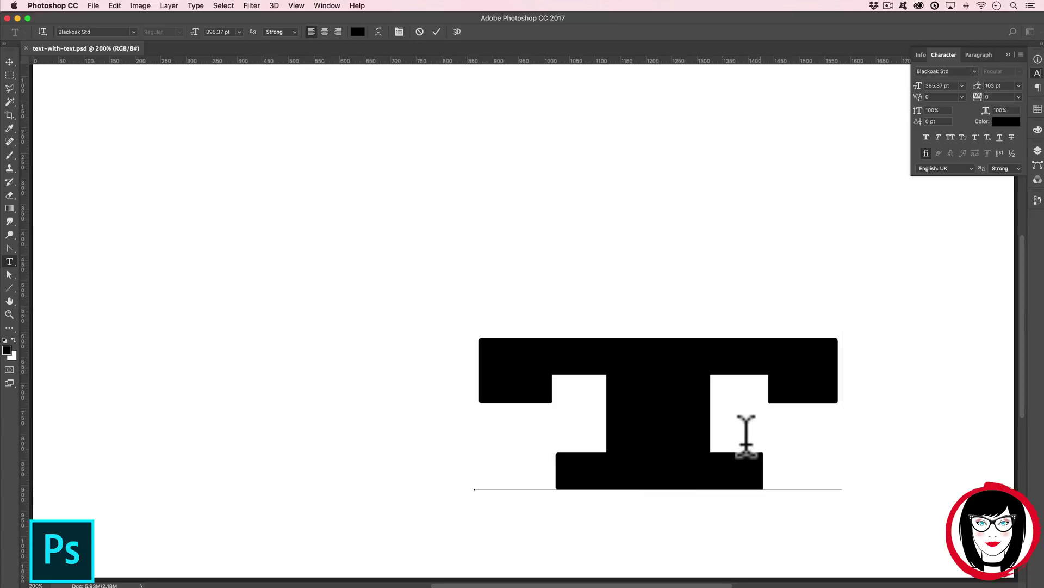
left_click(9, 62)
left_click_drag(680, 408, 511, 311)
left_click(9, 262)
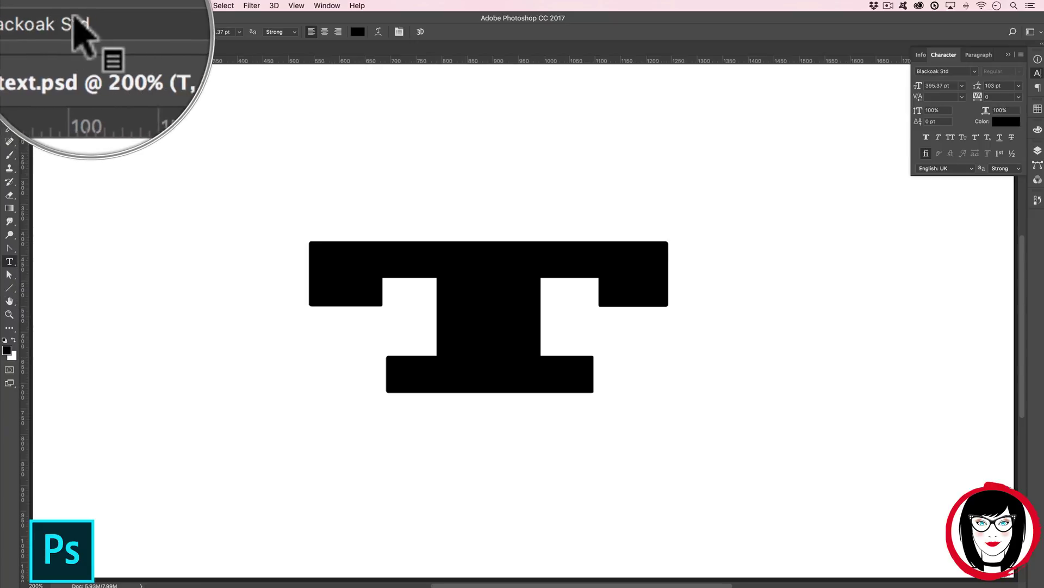
left_click(133, 32)
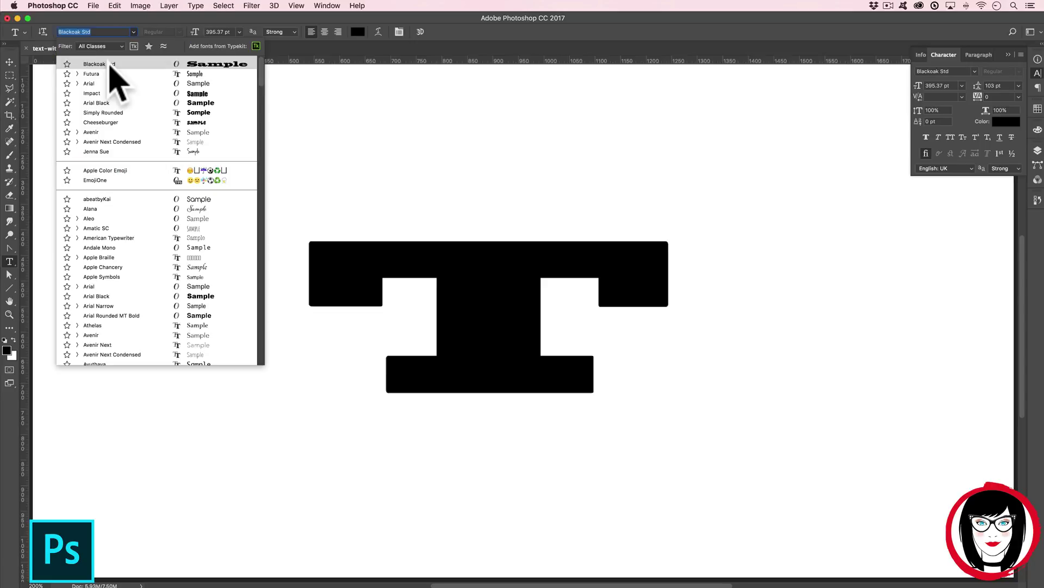
Show the Character panel from the Window menu, keeping the font as Blackoak Std
left_click(494, 22)
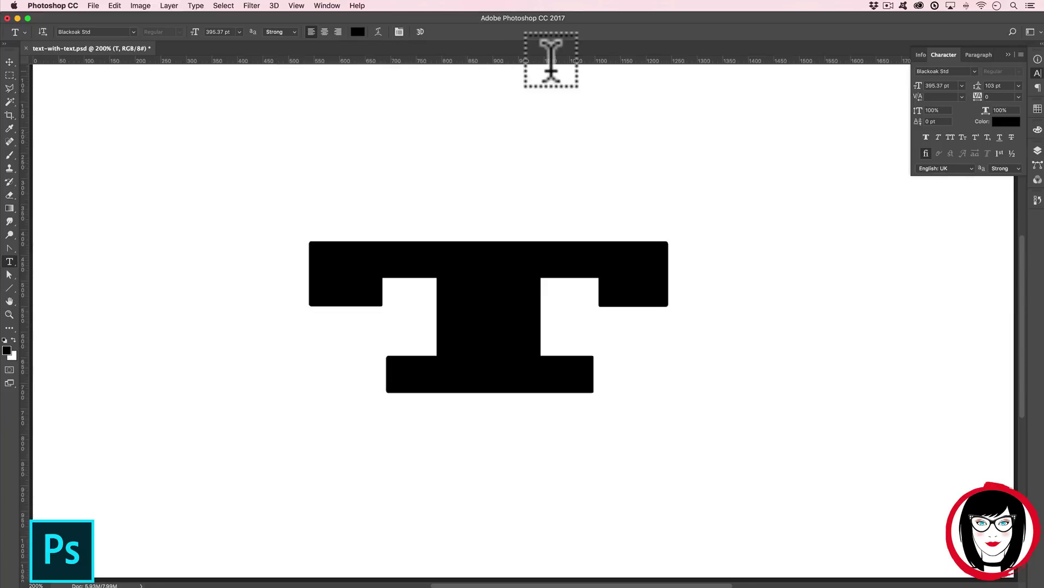
left_click(1038, 74)
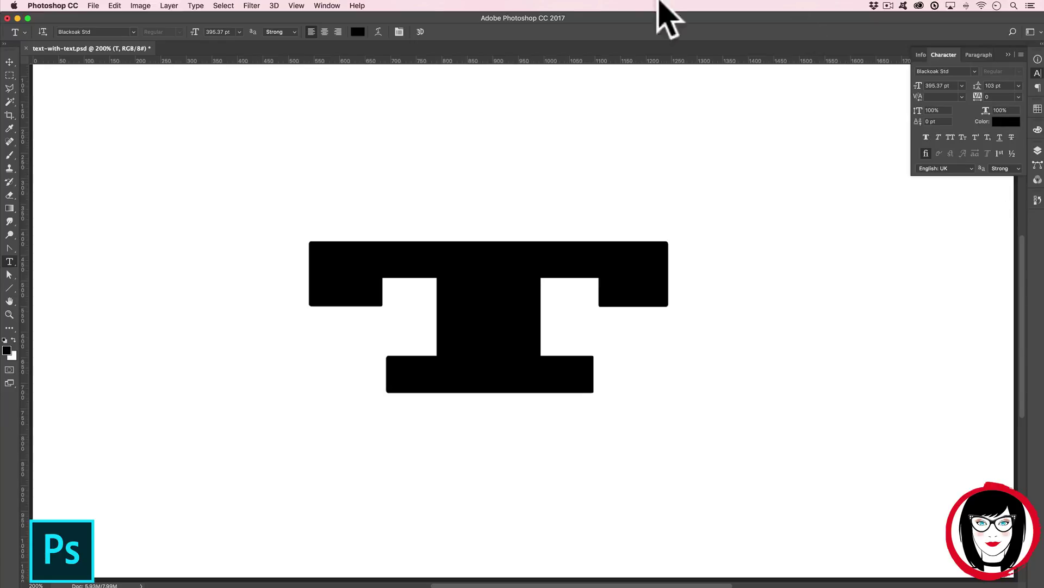
left_click(327, 5)
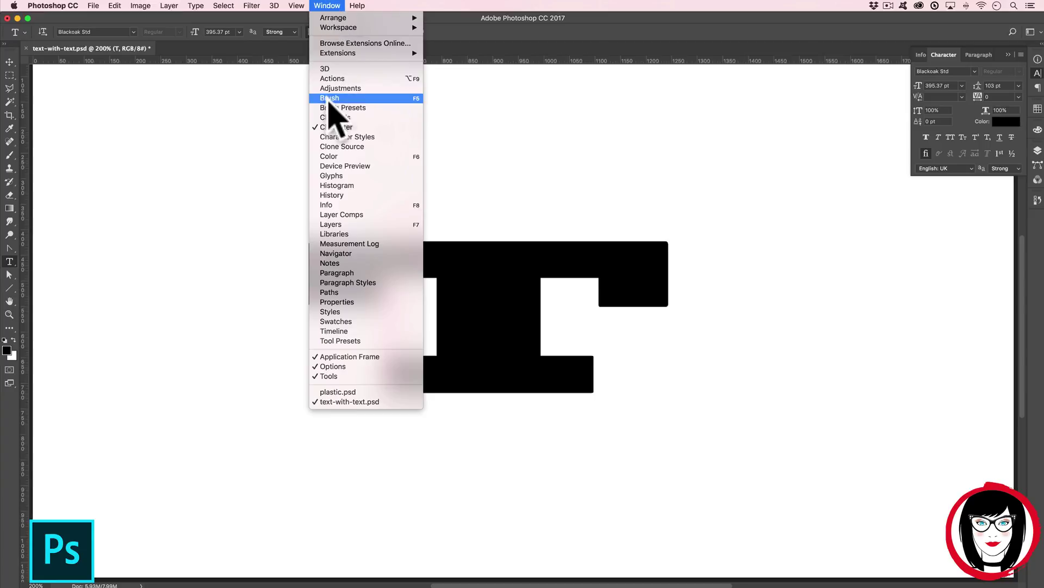
left_click(335, 131)
left_click(975, 72)
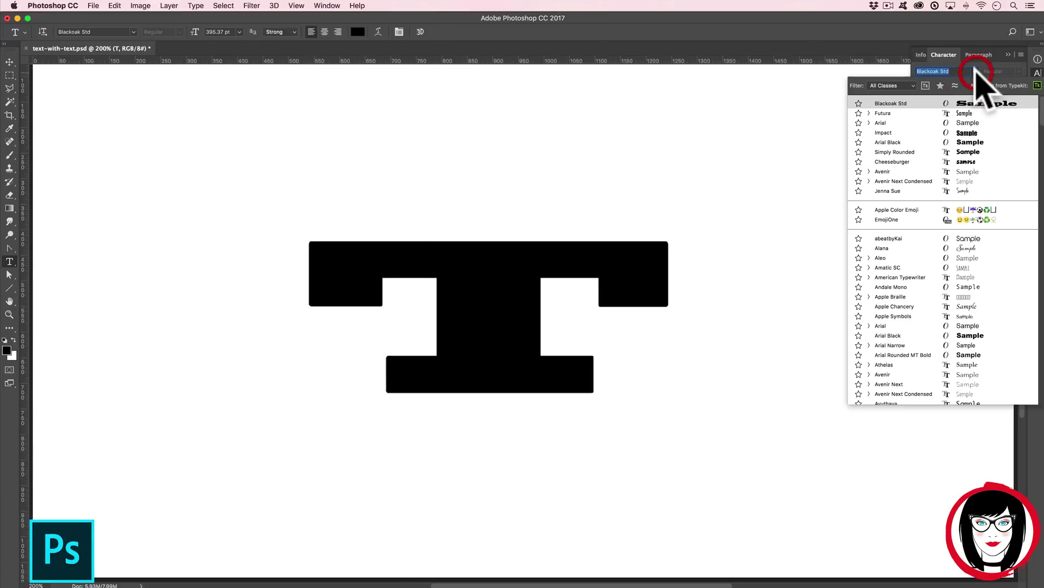
left_click(973, 102)
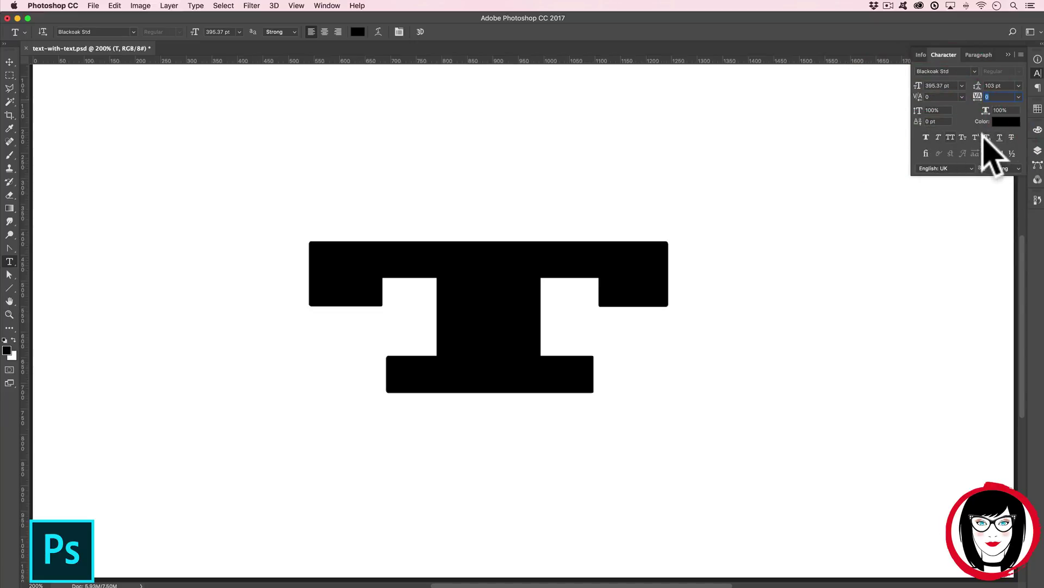
Resize the T to 1000 pt and drag it into the middle of the canvas
scroll(595, 280, "down", 3)
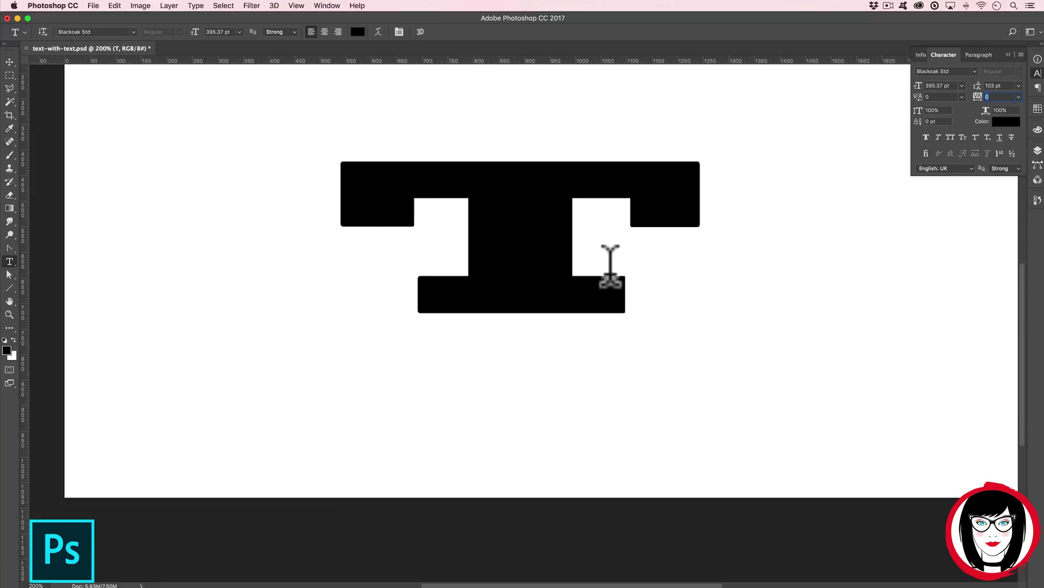
double_click(585, 280)
scroll(585, 281, "up", 3)
left_click(424, 292)
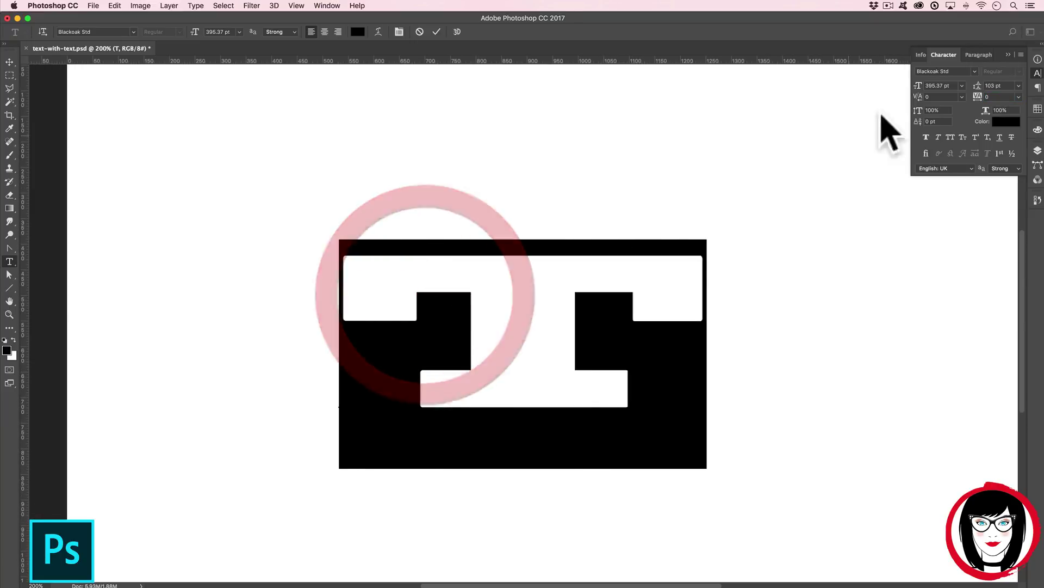
left_click(916, 90)
type("1000")
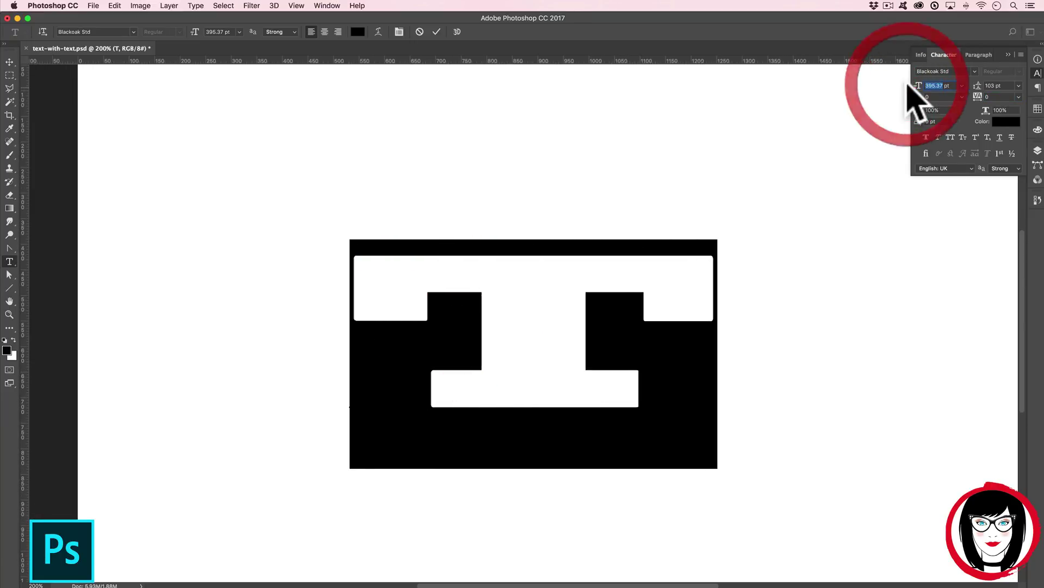
key("Return")
left_click(9, 62)
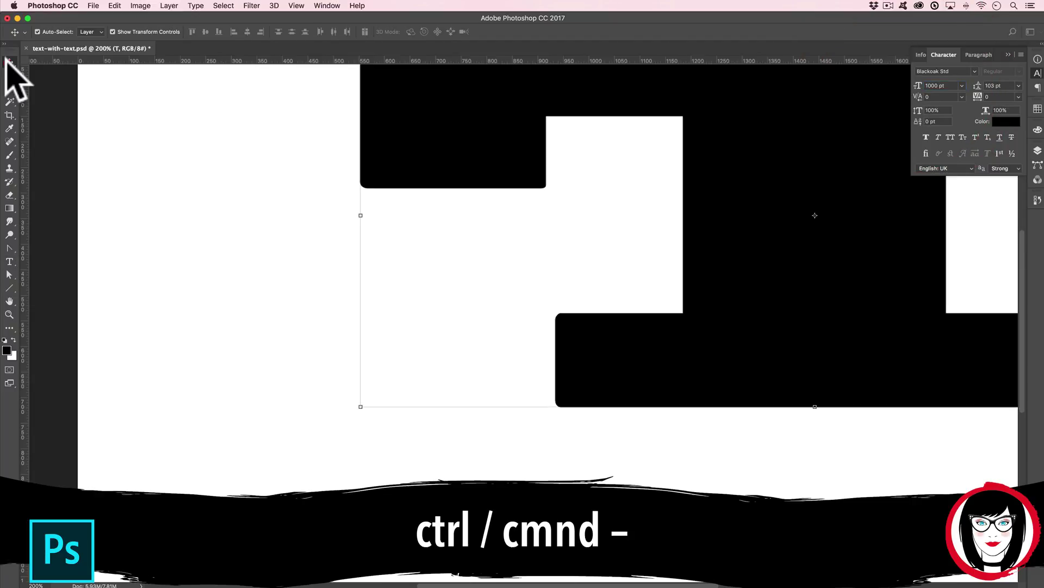
key("super+minus")
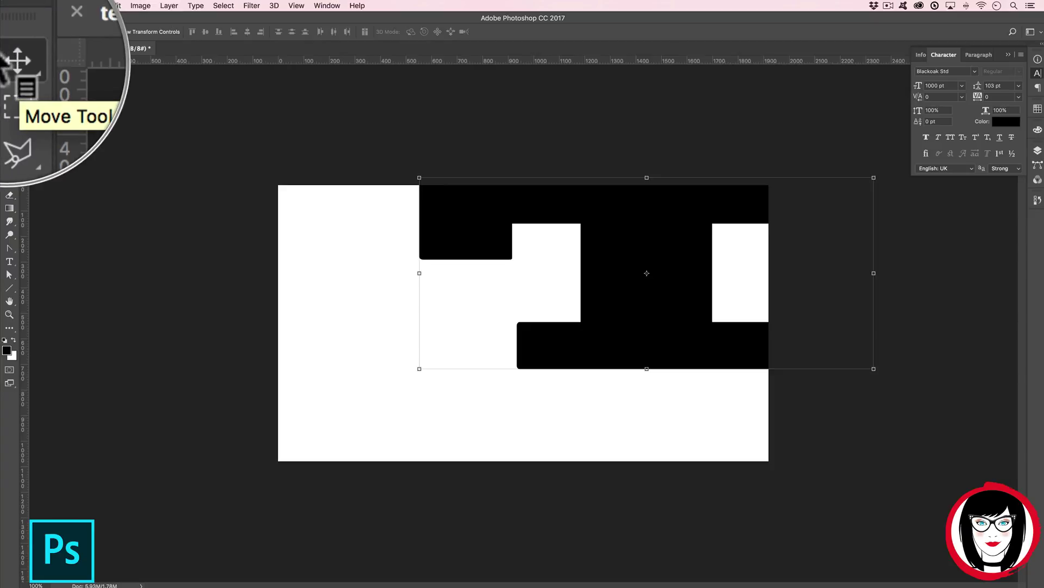
left_click_drag(621, 215, 493, 266)
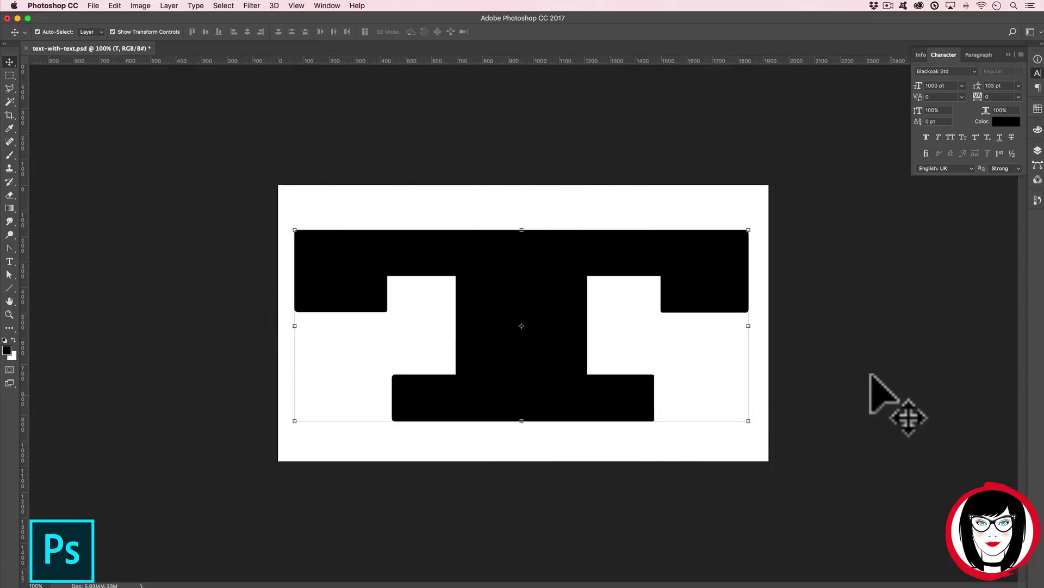
key("super+plus")
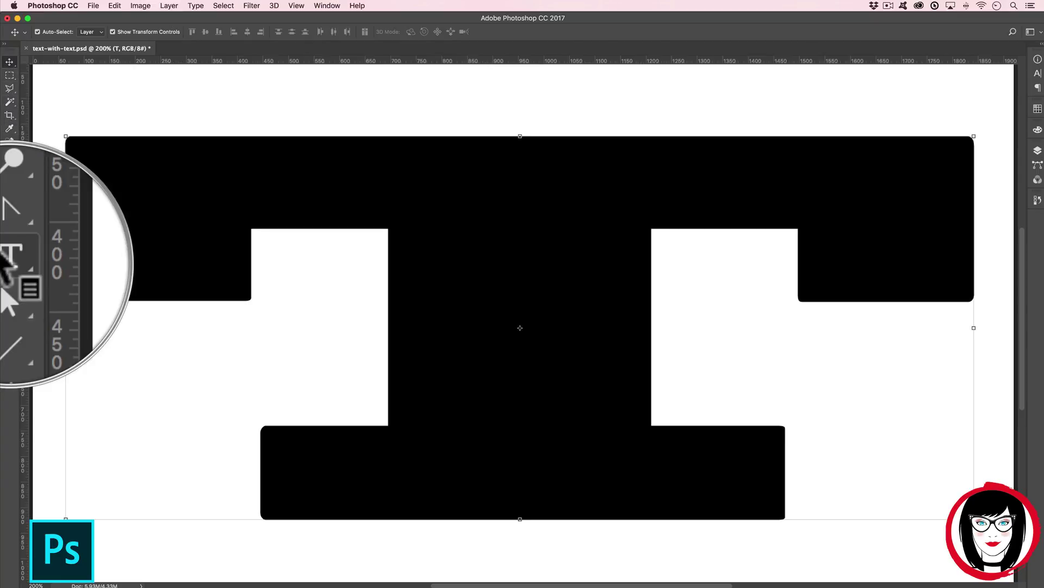
Convert the 1000 pt T text layer into a work path with Create Work Path
left_click(9, 262)
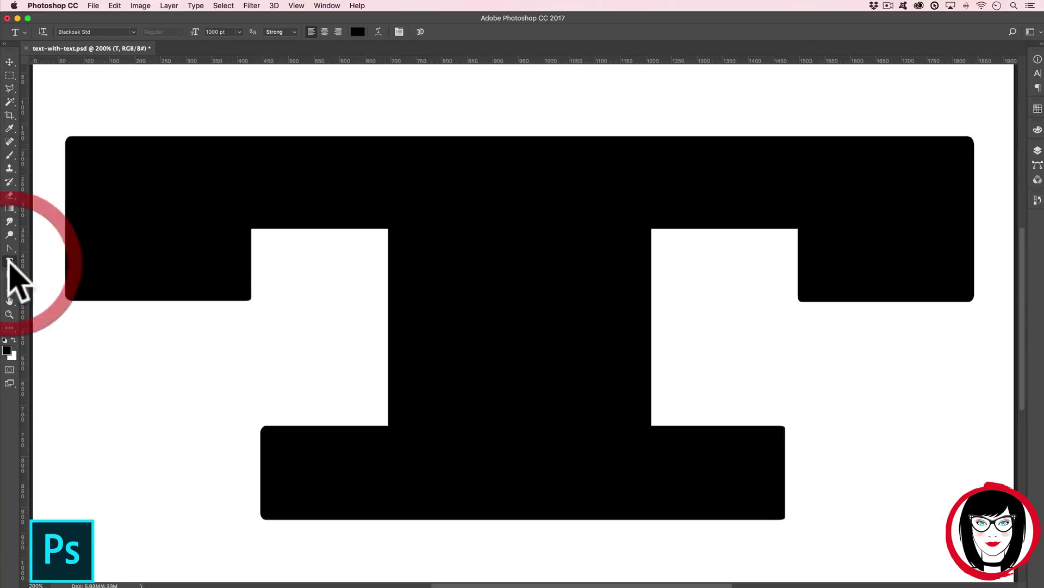
right_click(515, 233)
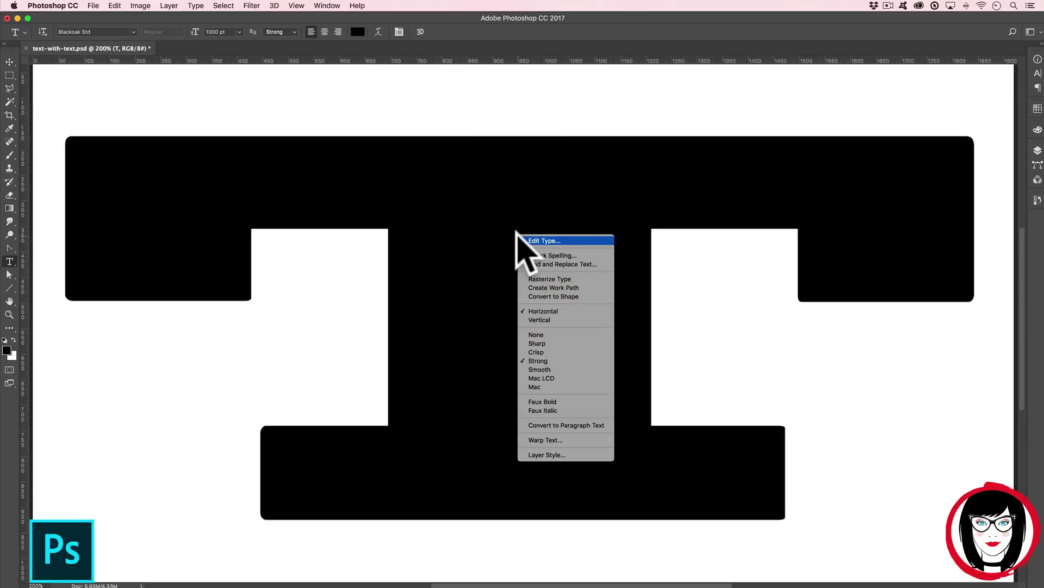
left_click(550, 289)
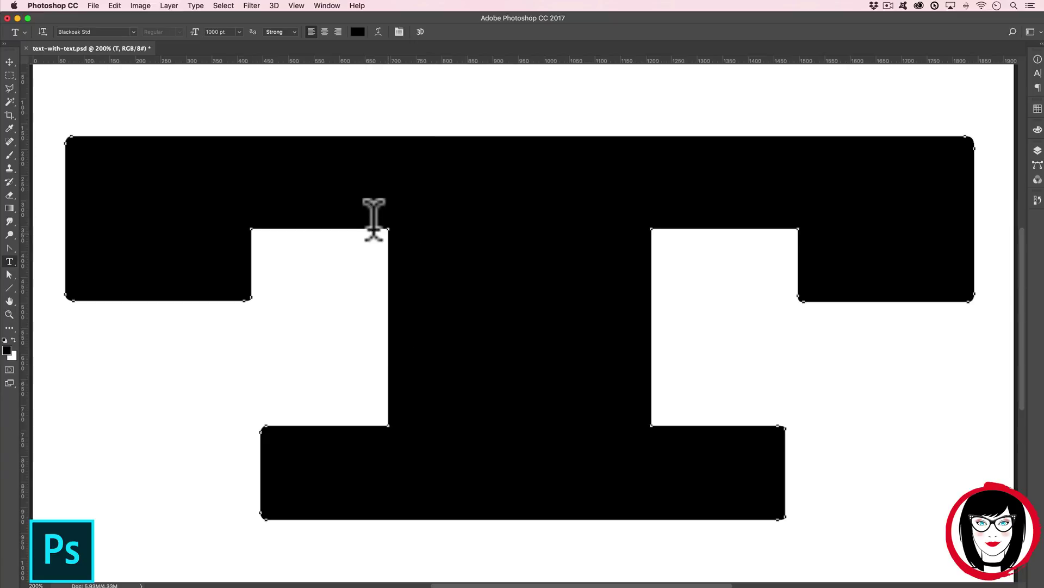
left_click(1038, 158)
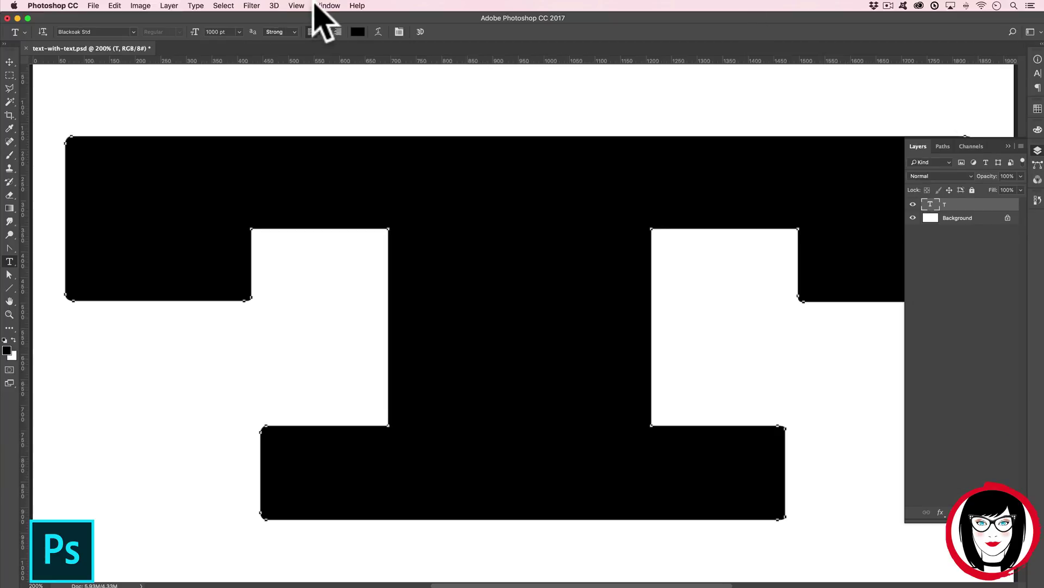
Hide the black T text layer and show the Work Path in the Paths panel
left_click(325, 6)
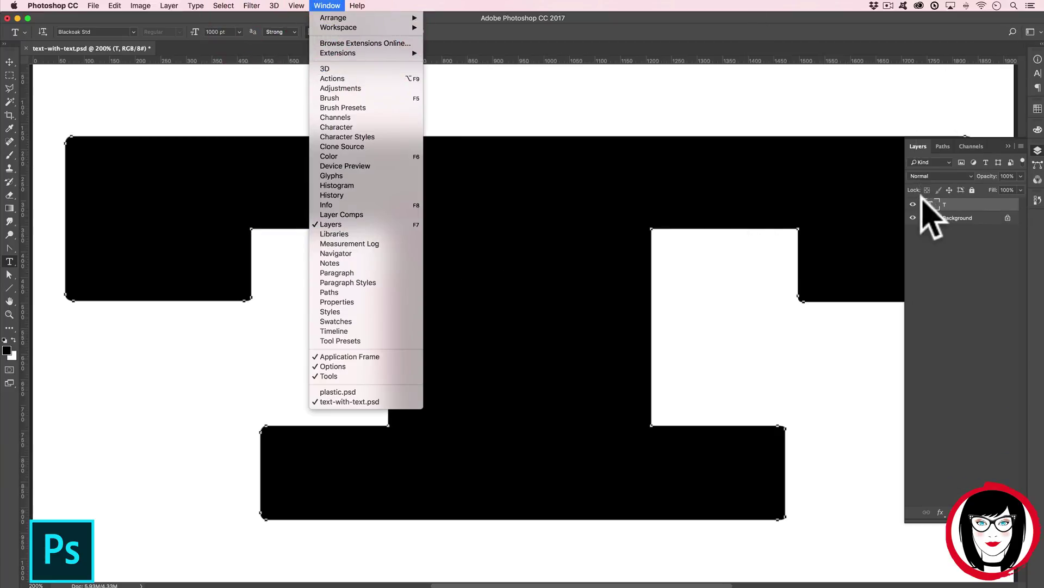
left_click(901, 204)
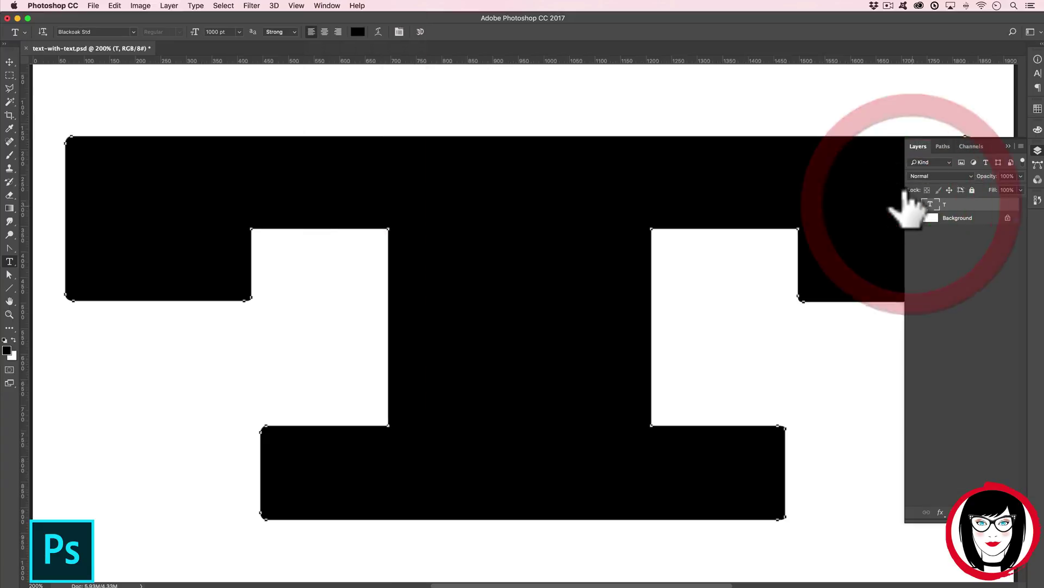
left_click(913, 204)
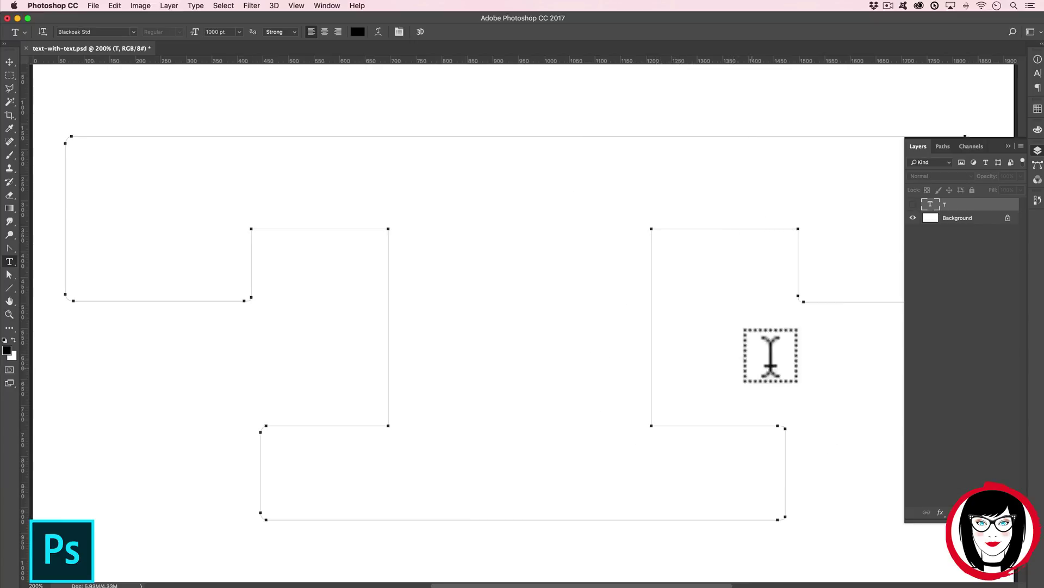
left_click(944, 146)
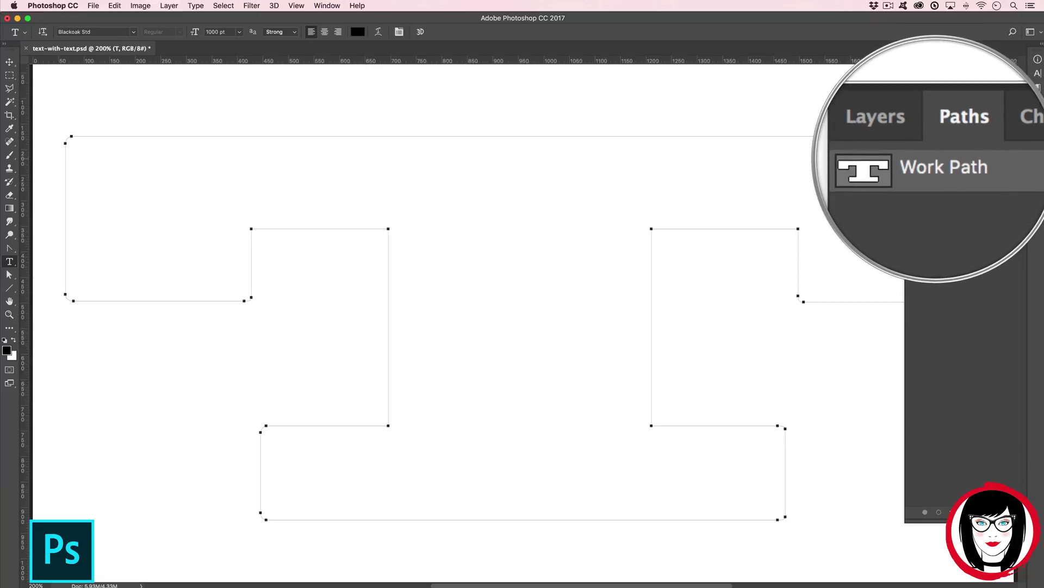
left_click(333, 5)
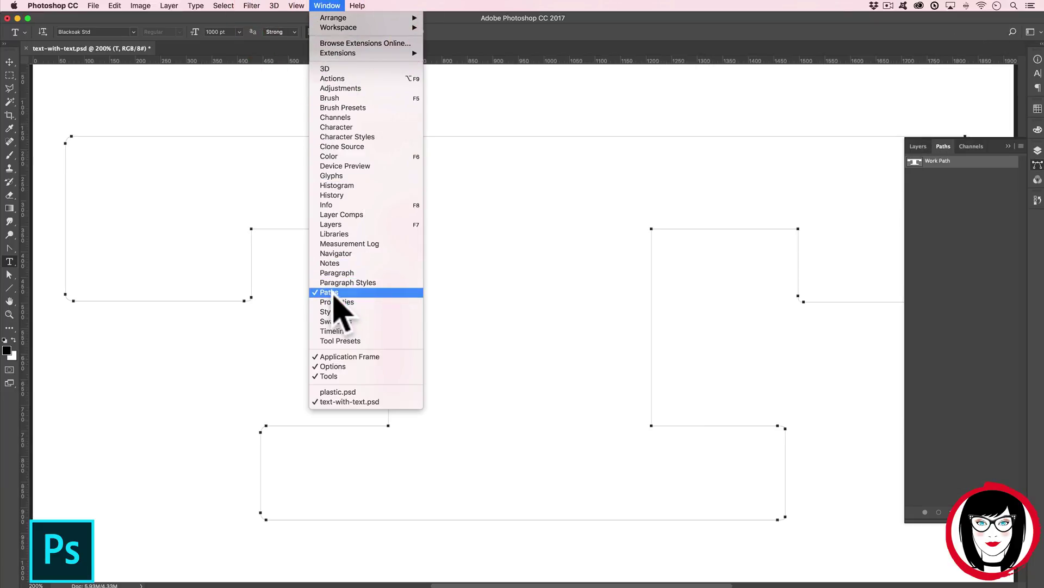
left_click(953, 262)
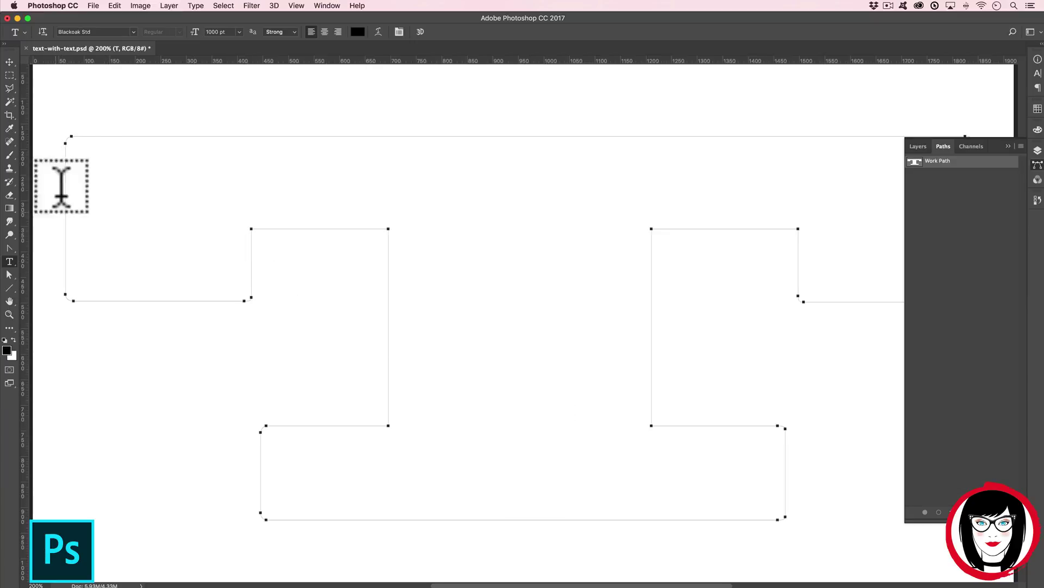
Create the empty area-type box Layer 1 Type Path inside the T work path
left_click(72, 144)
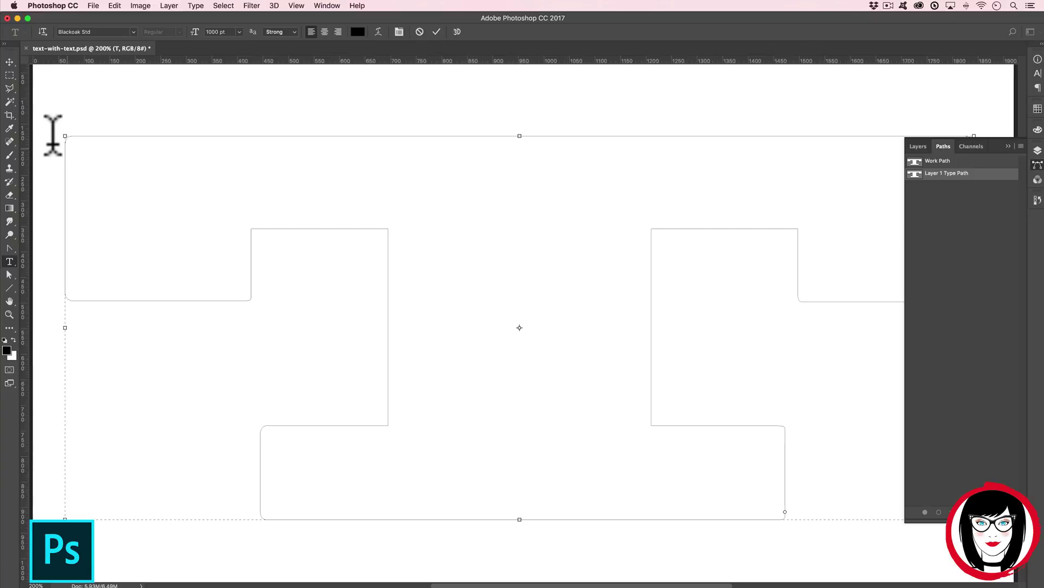
scroll(53, 135, "right", 1)
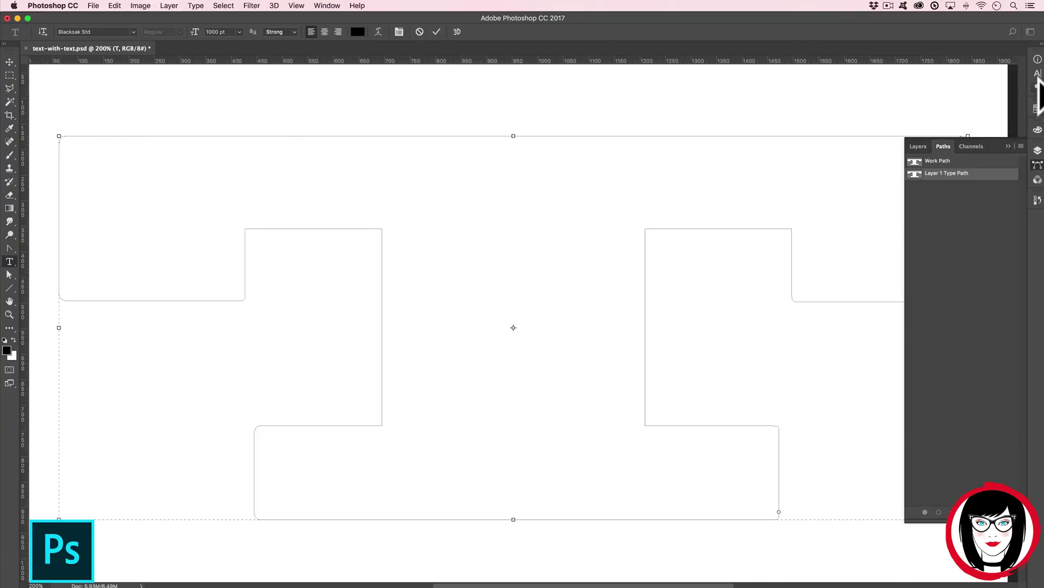
left_click(1038, 73)
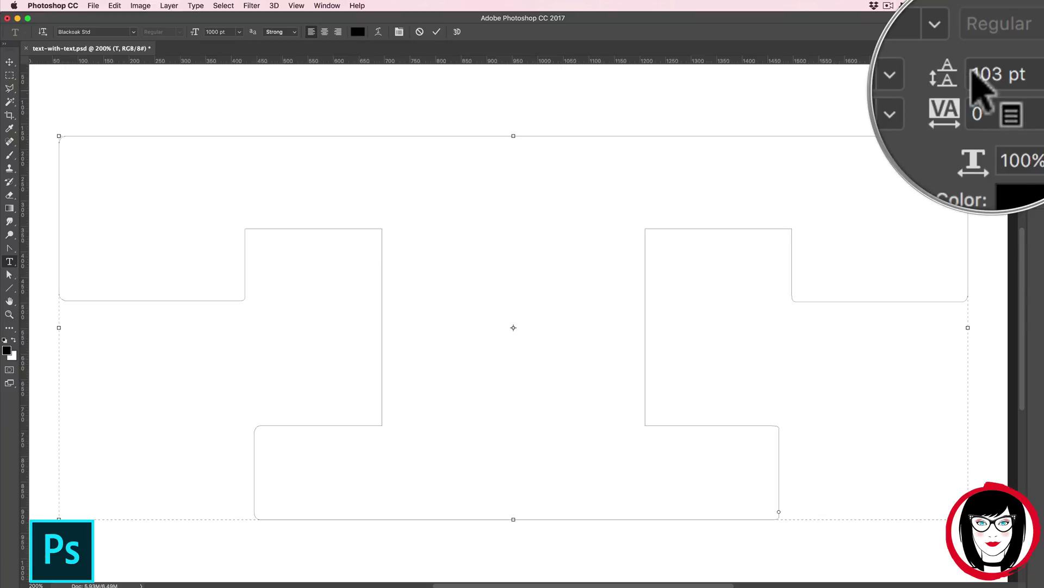
Choose 36 pt font size and 36 pt leading from the Character panel presets
left_click(937, 85)
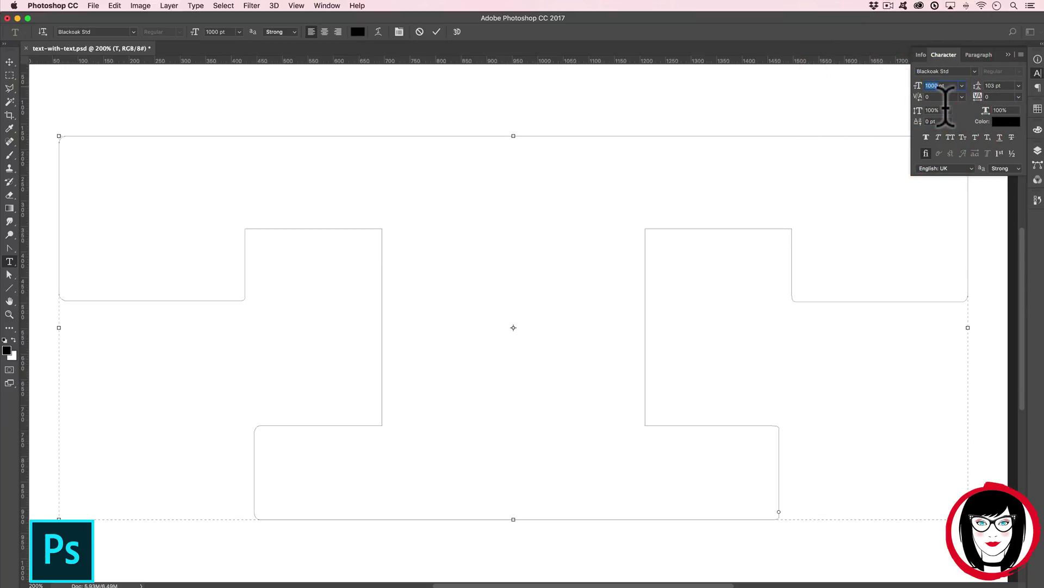
left_click(961, 86)
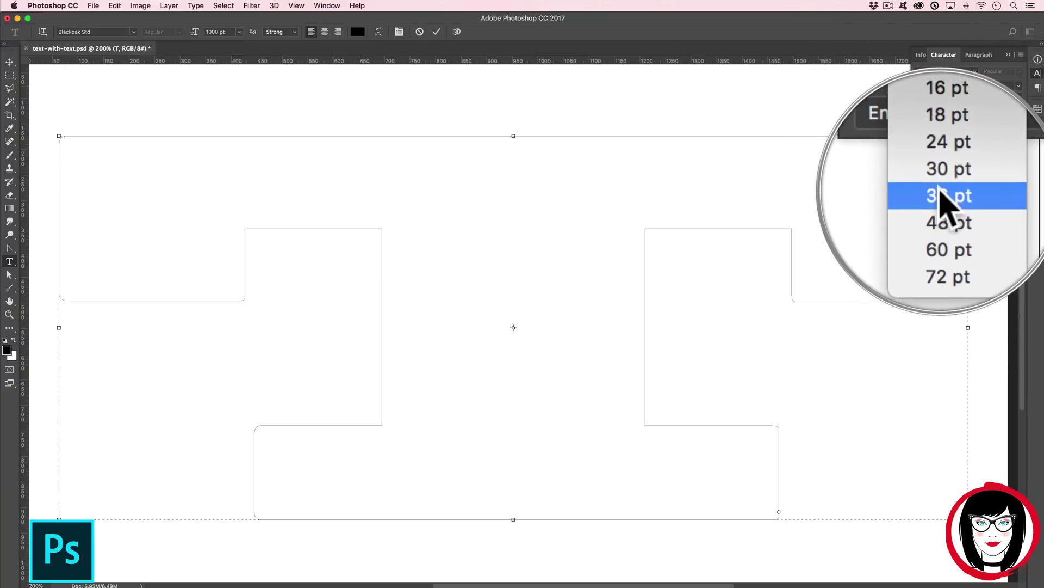
left_click(935, 182)
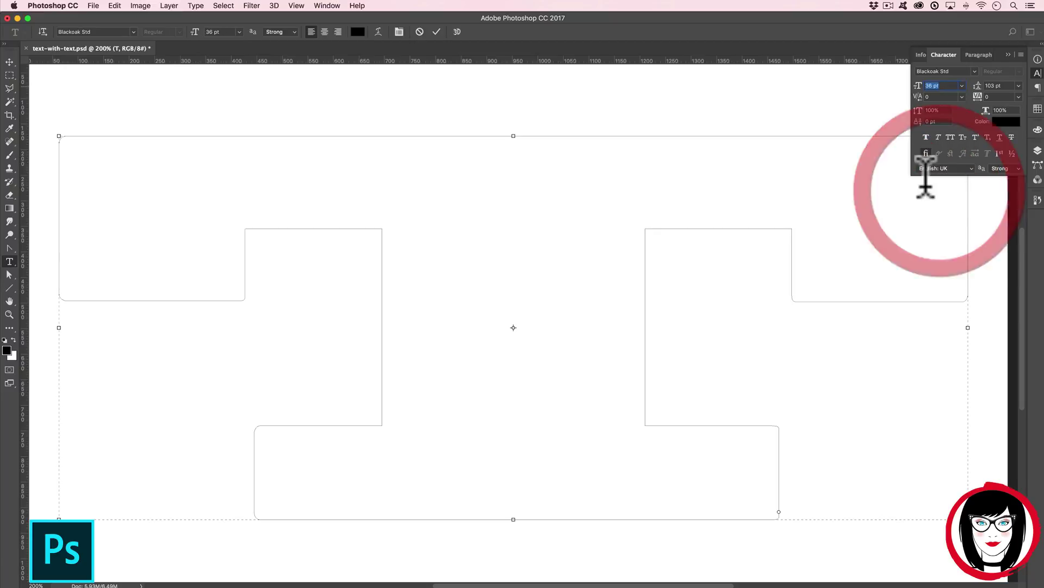
left_click(1016, 85)
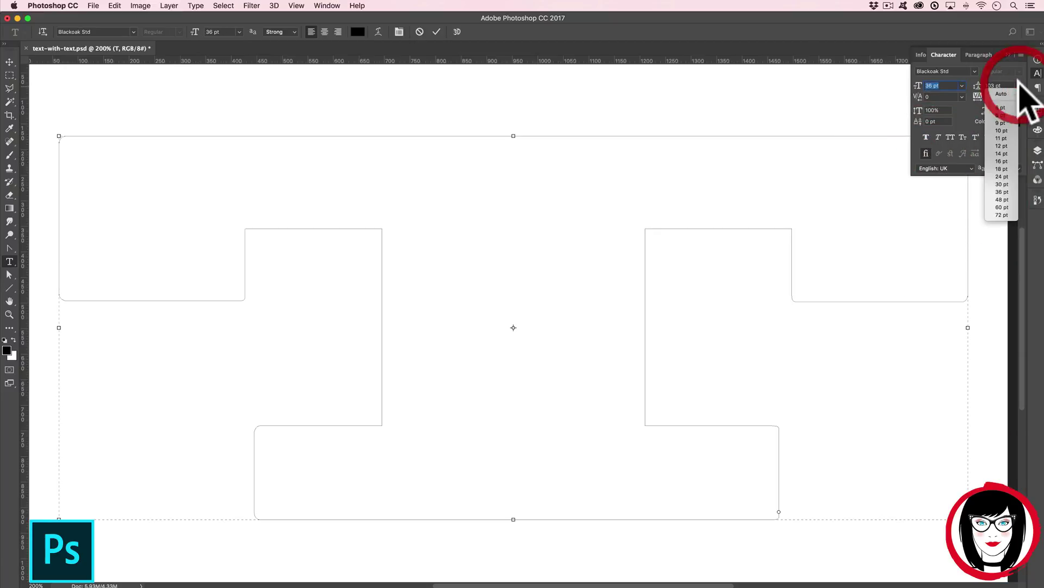
left_click(1006, 197)
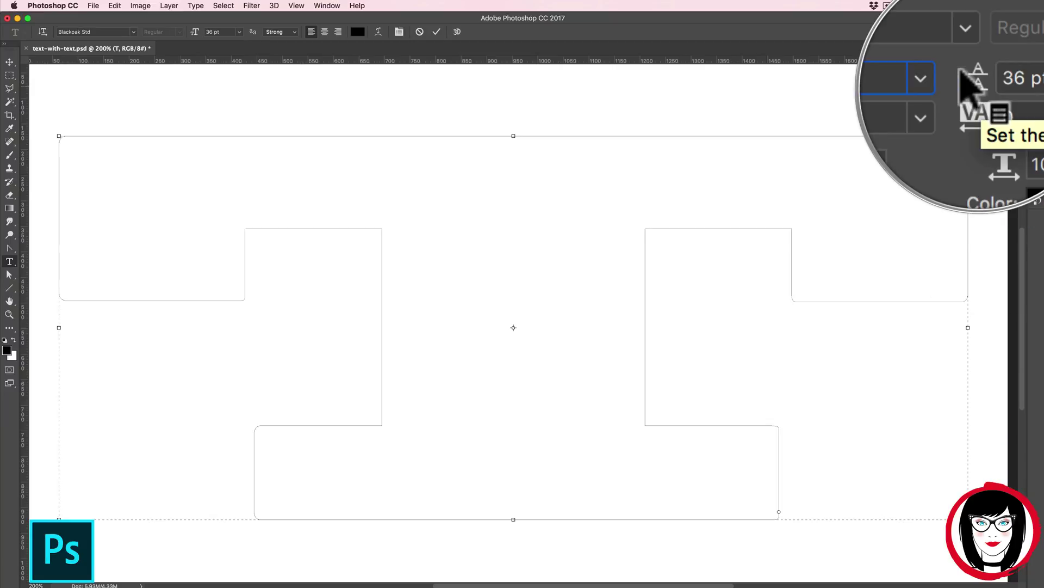
left_click(931, 86)
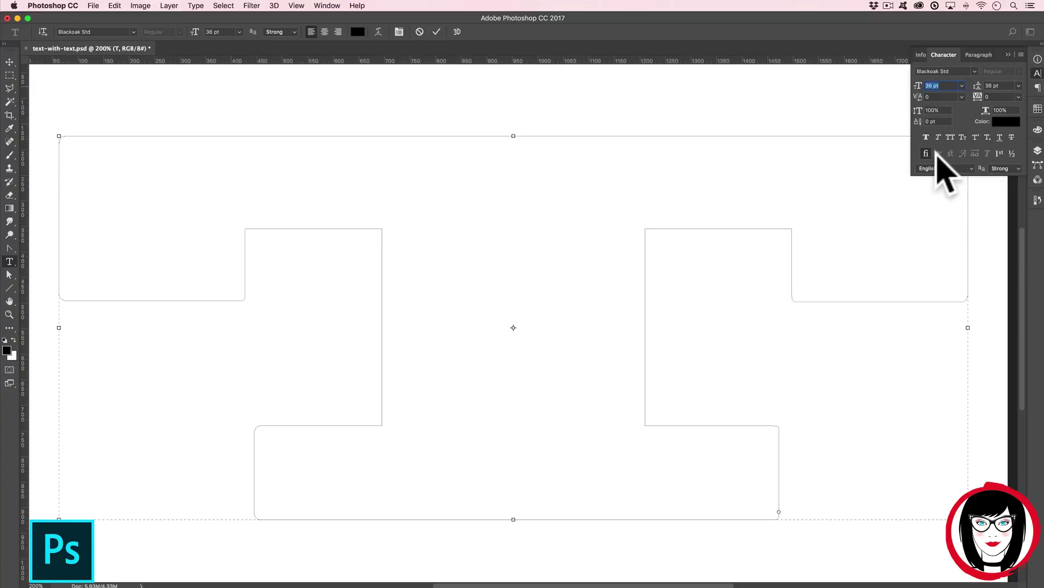
Apply Justify All alignment to the T text box in the Paragraph panel
left_click(977, 55)
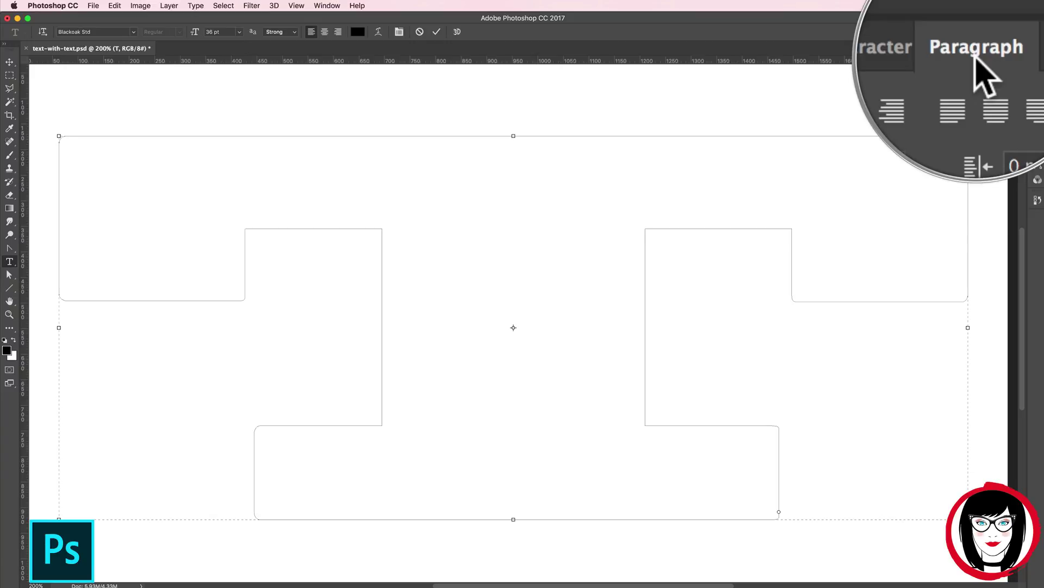
left_click(333, 5)
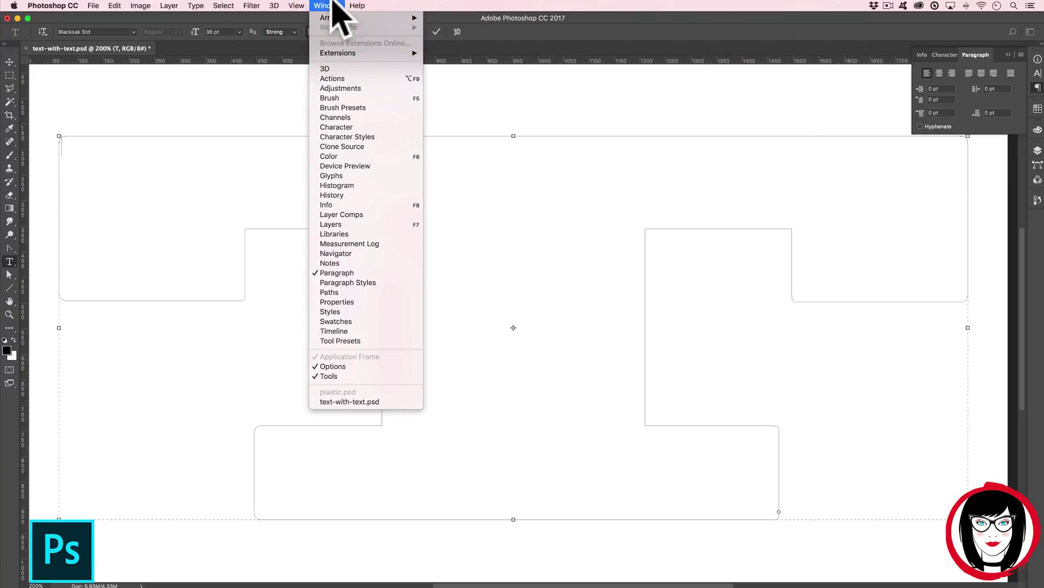
left_click(338, 276)
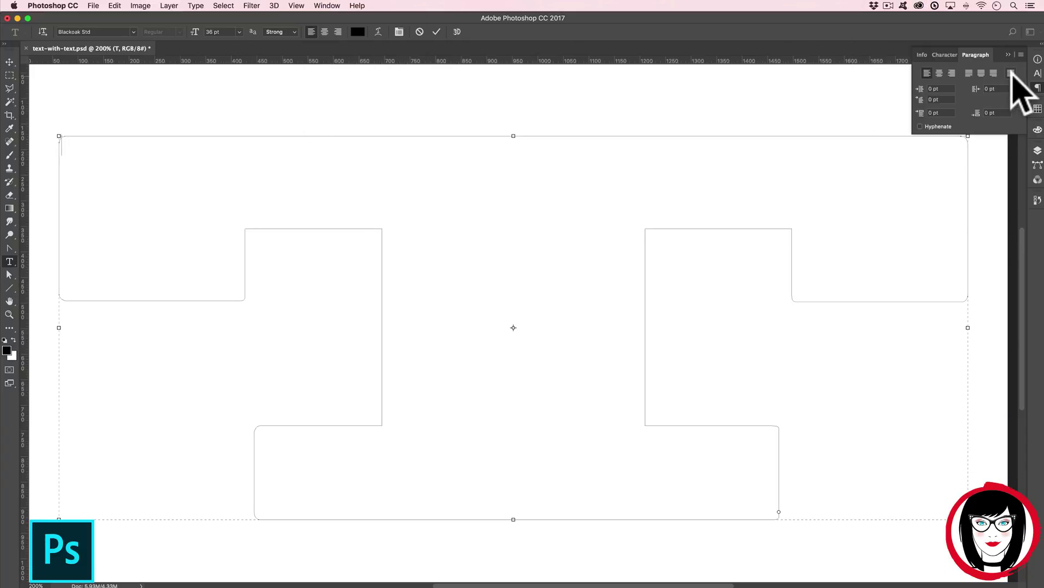
left_click(1011, 73)
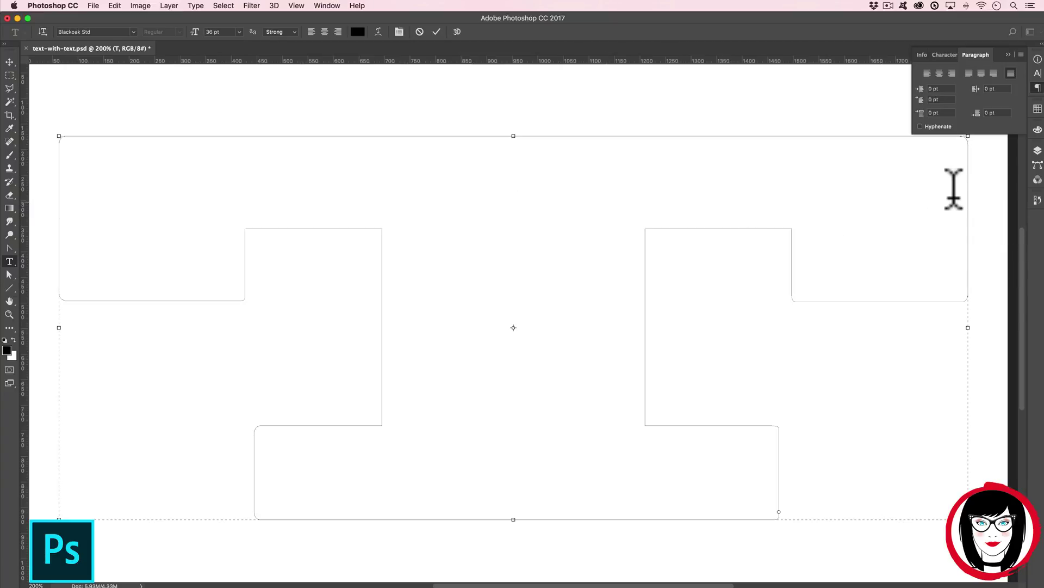
Fill the T text box with placeholder text using Type > Paste Lorem Ipsum
left_click(196, 5)
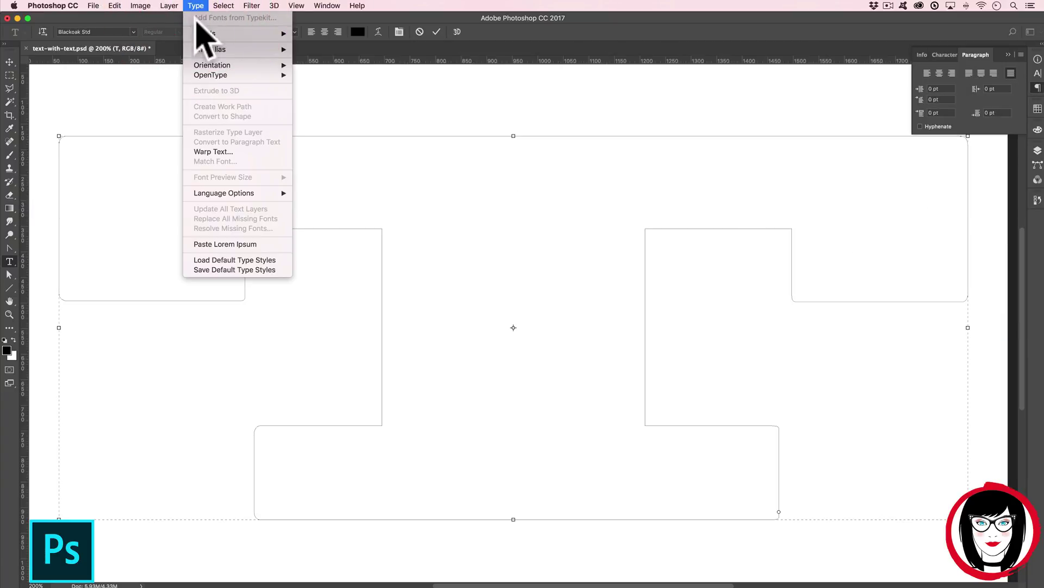
left_click(226, 243)
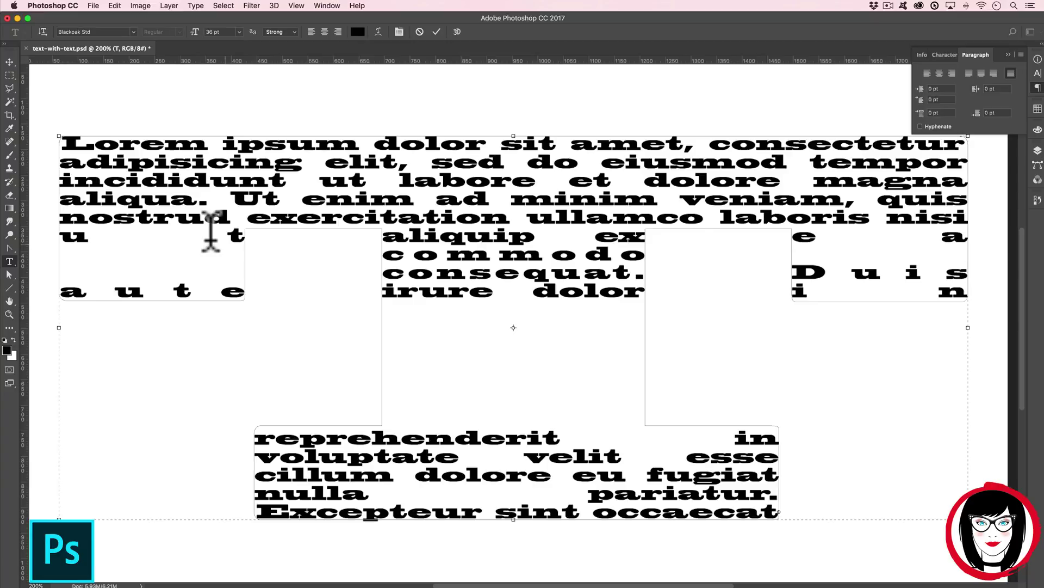
key("super+t")
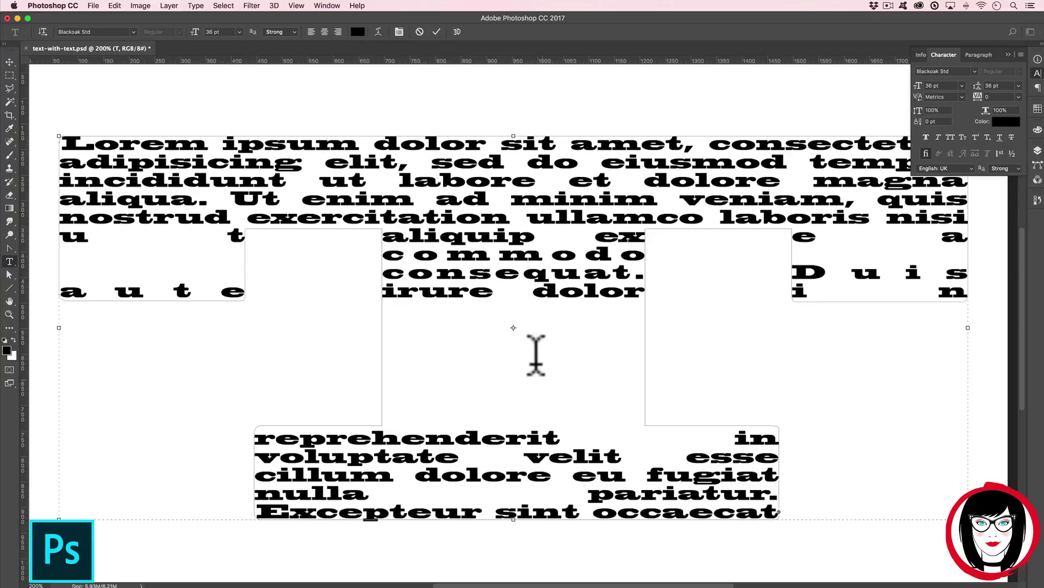
left_click(539, 284)
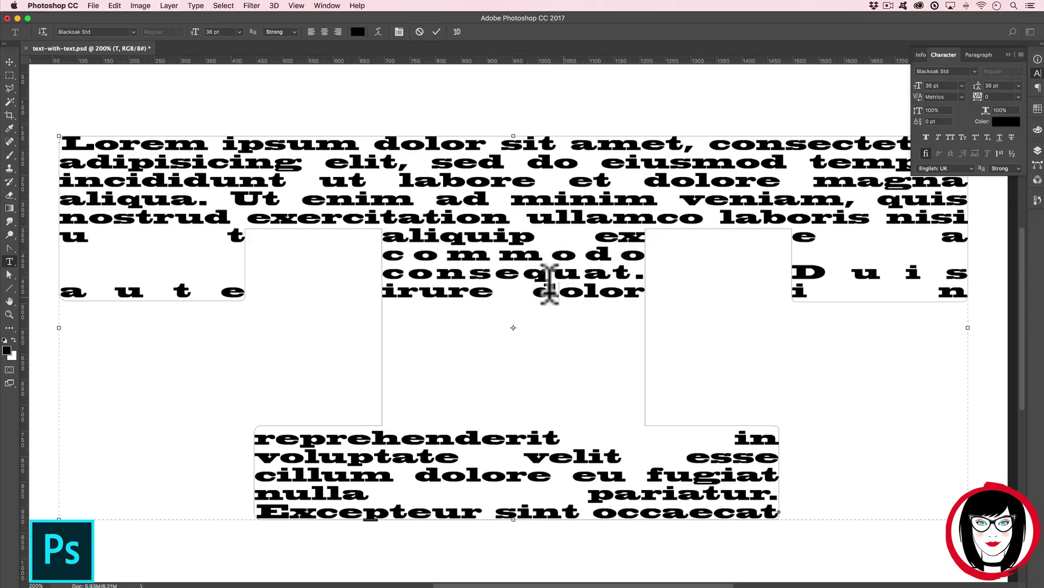
Select all the T-shaped text and set it in Futura Condensed Medium
key("super+a")
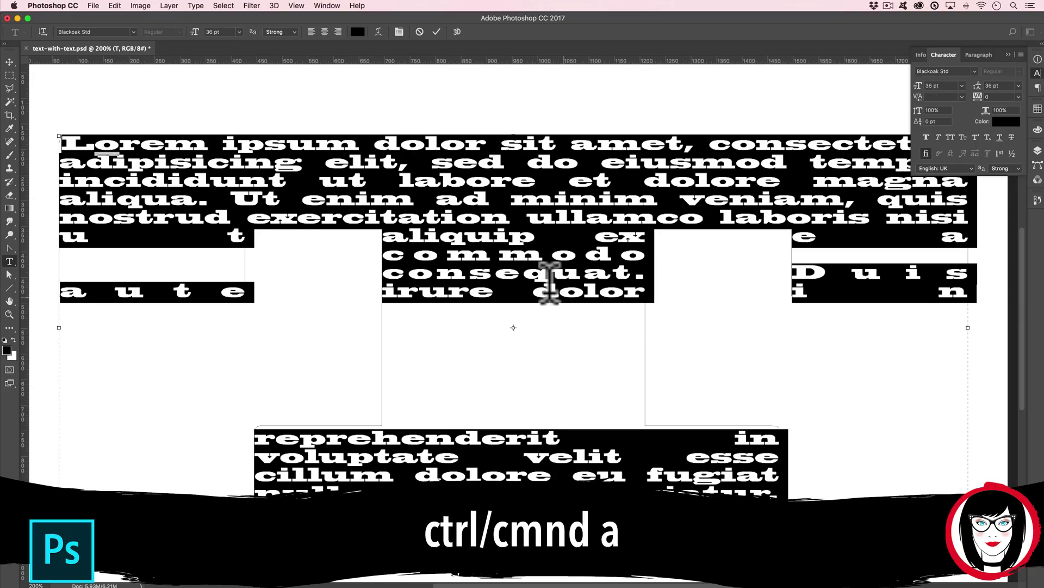
left_click(975, 71)
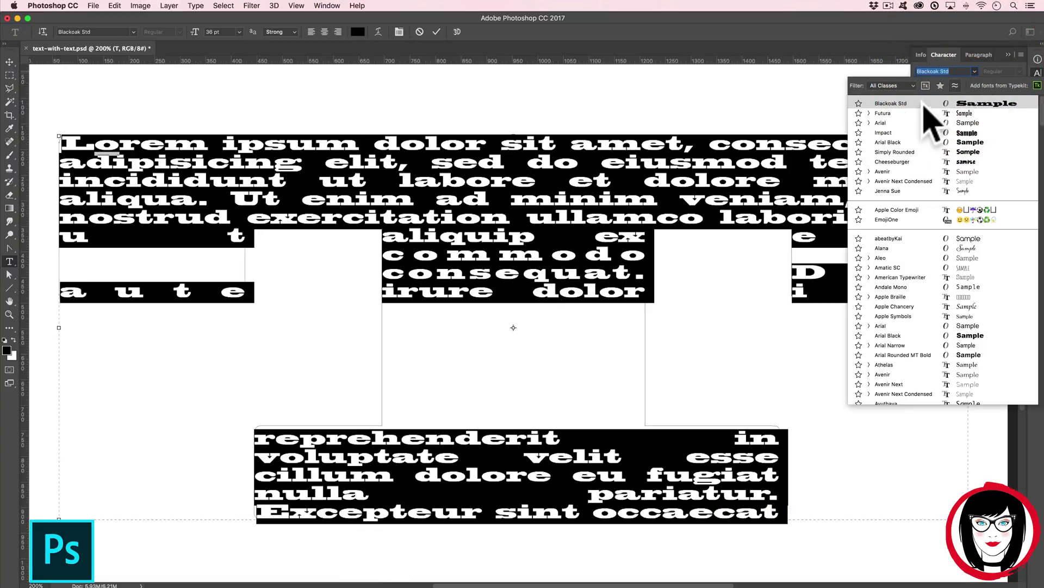
left_click(894, 114)
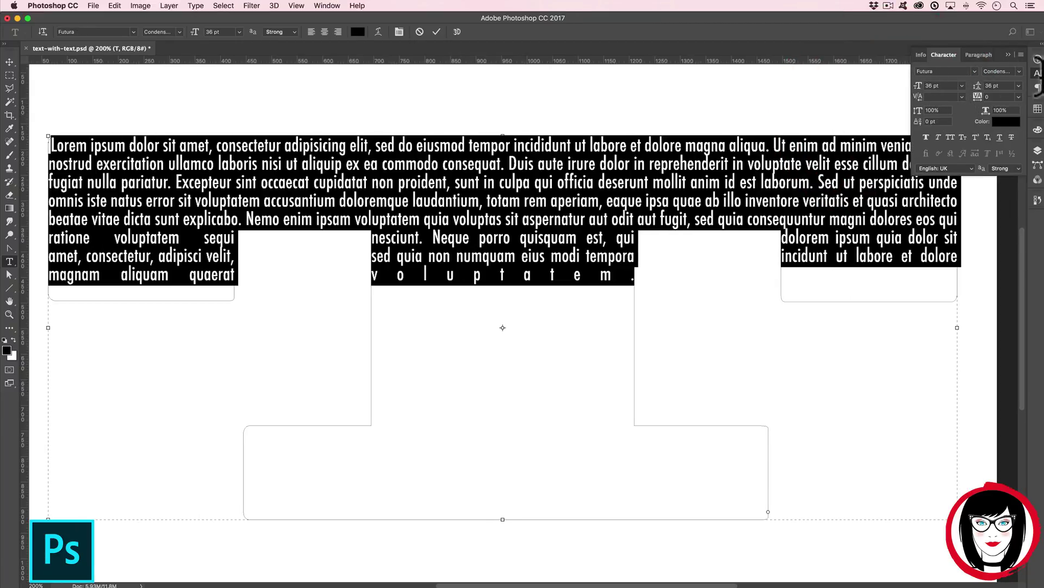
left_click(1017, 72)
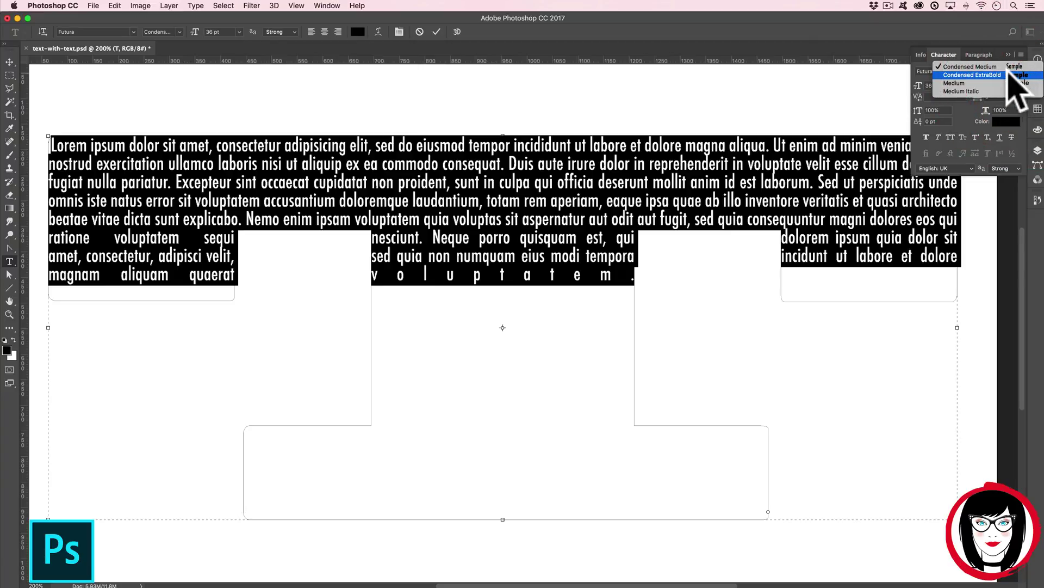
left_click(984, 97)
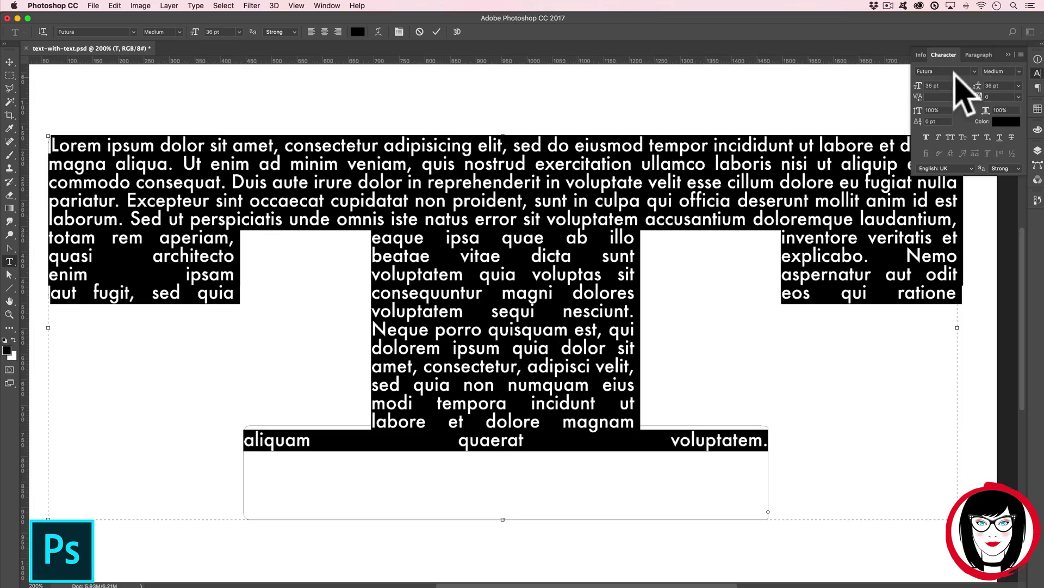
left_click(1003, 76)
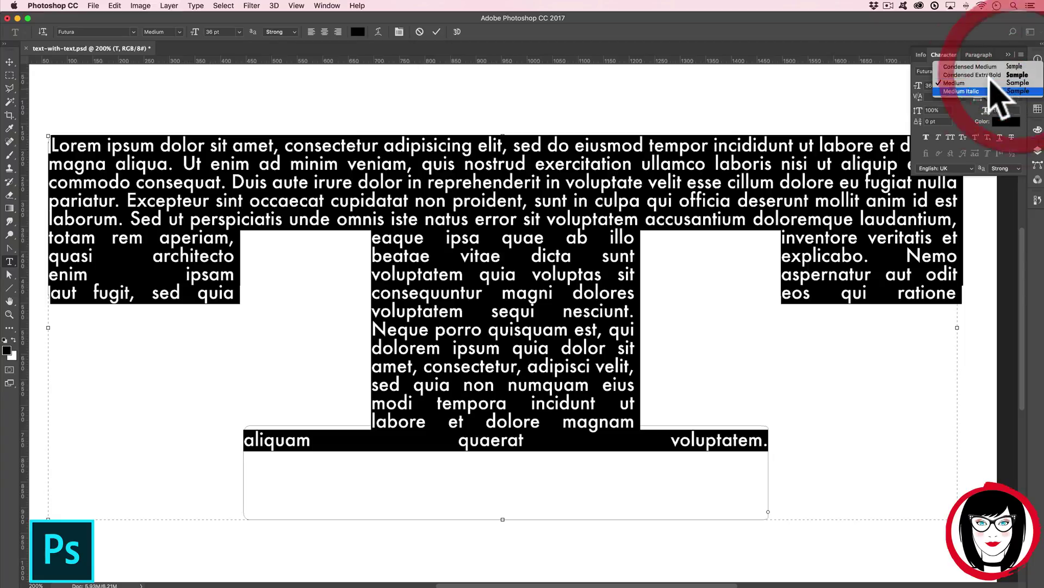
left_click(971, 67)
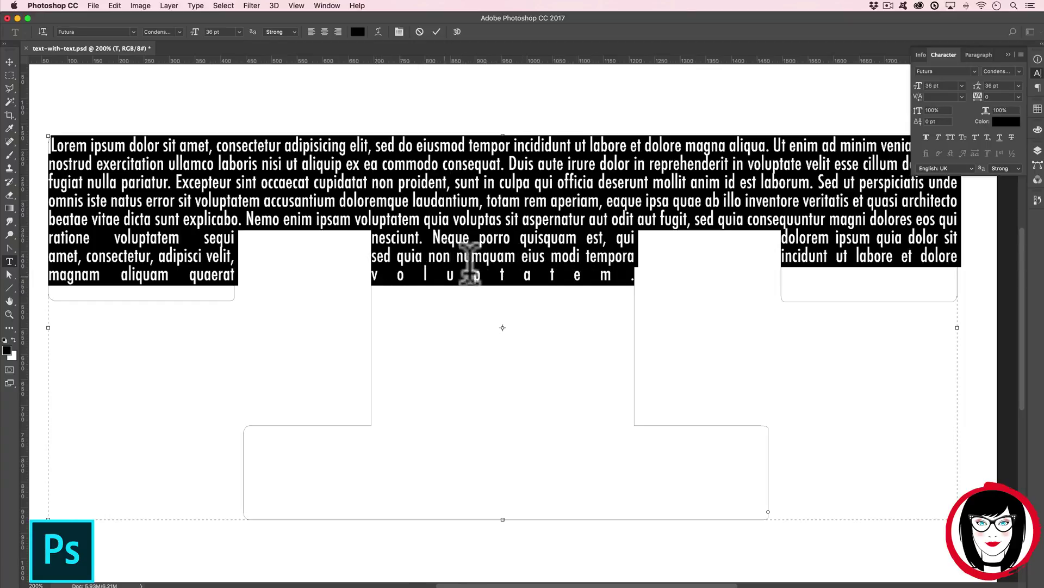
Copy all the lorem ipsum and paste a second copy after 'voluptatem' to fill the stem
left_click(631, 280)
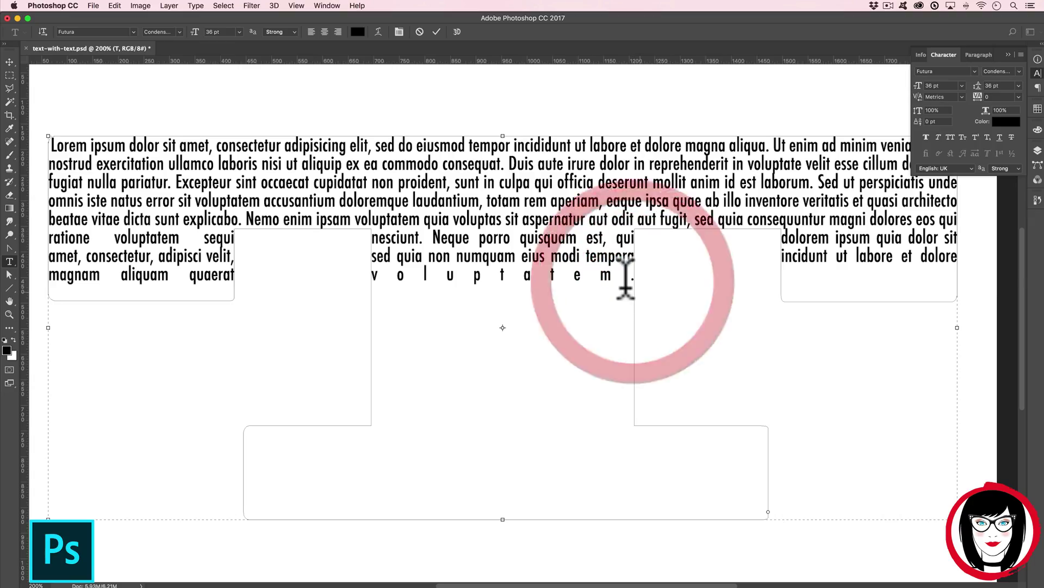
left_click(605, 263)
key("super+a")
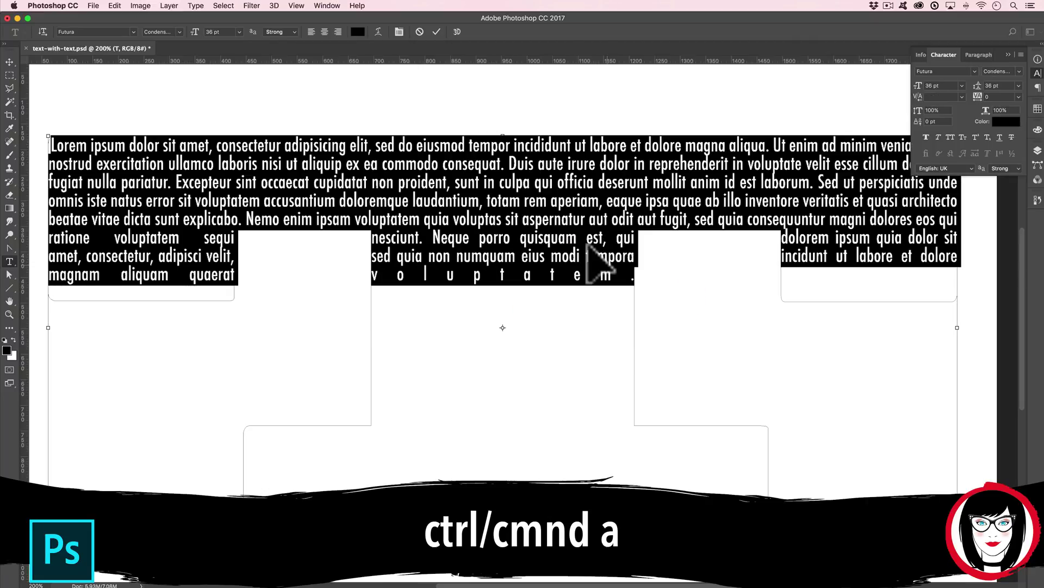
key("super+c")
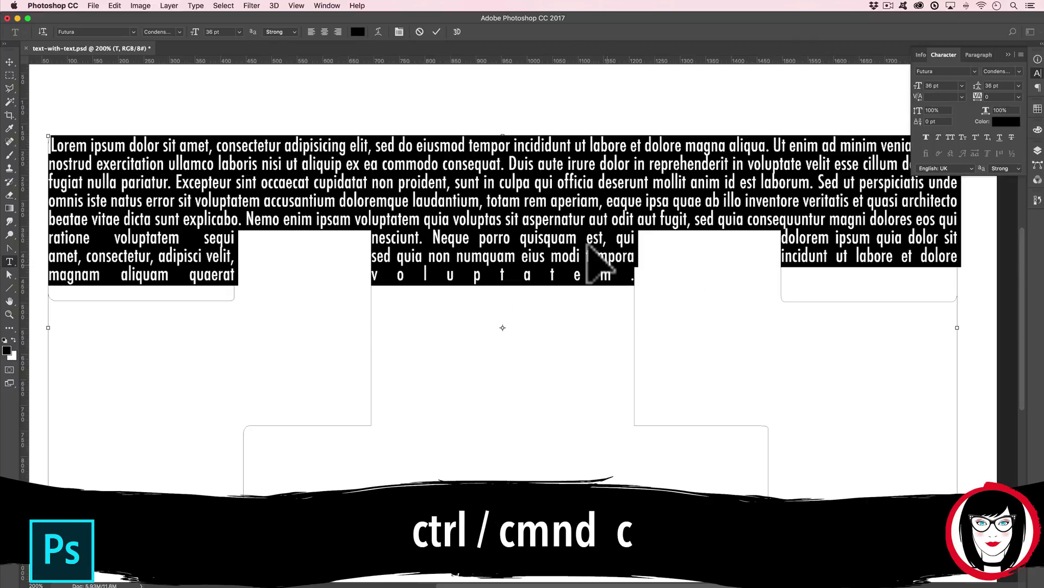
left_click(627, 272)
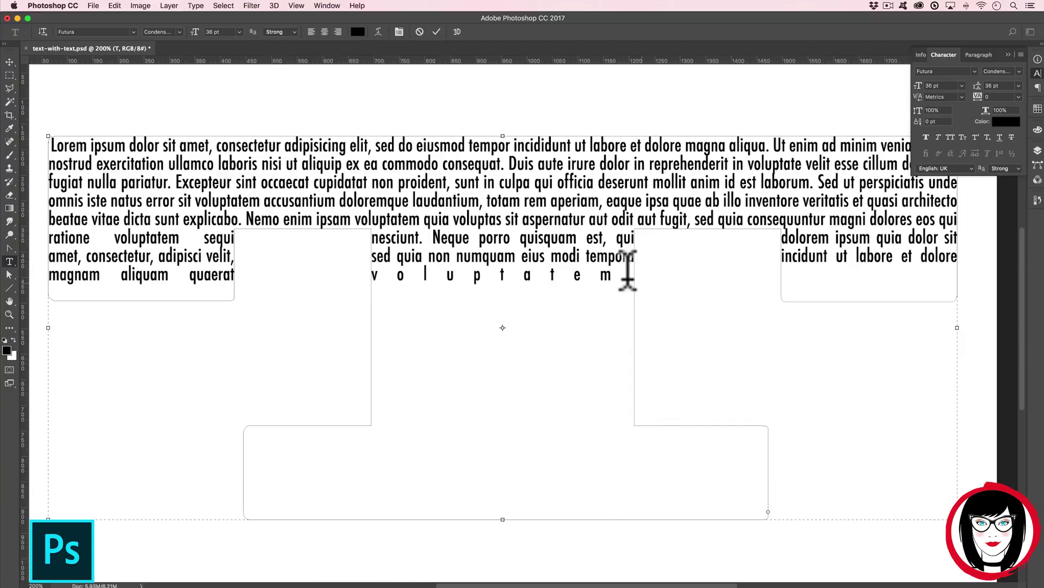
key("super+v")
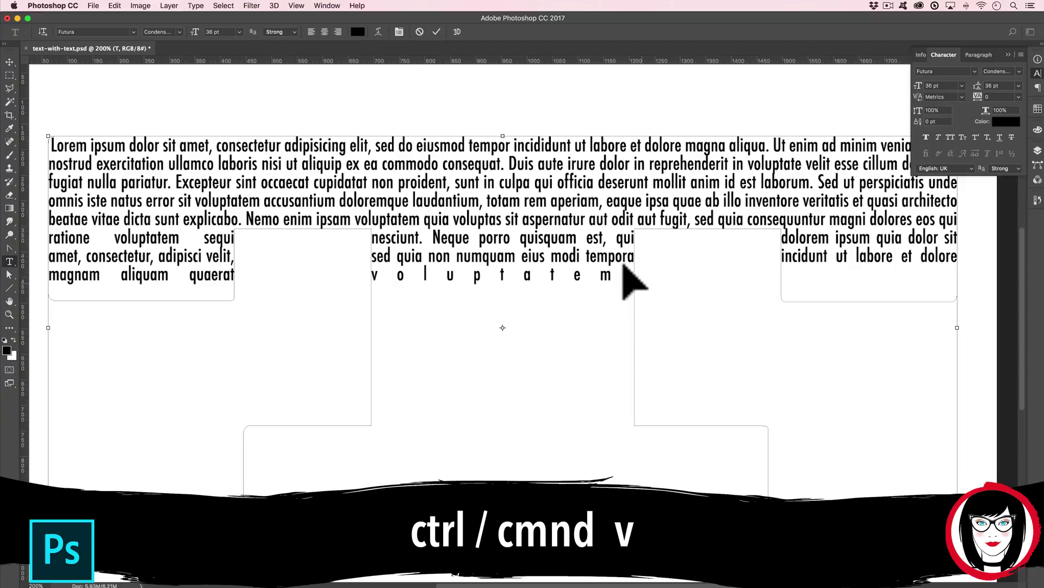
key("super+v")
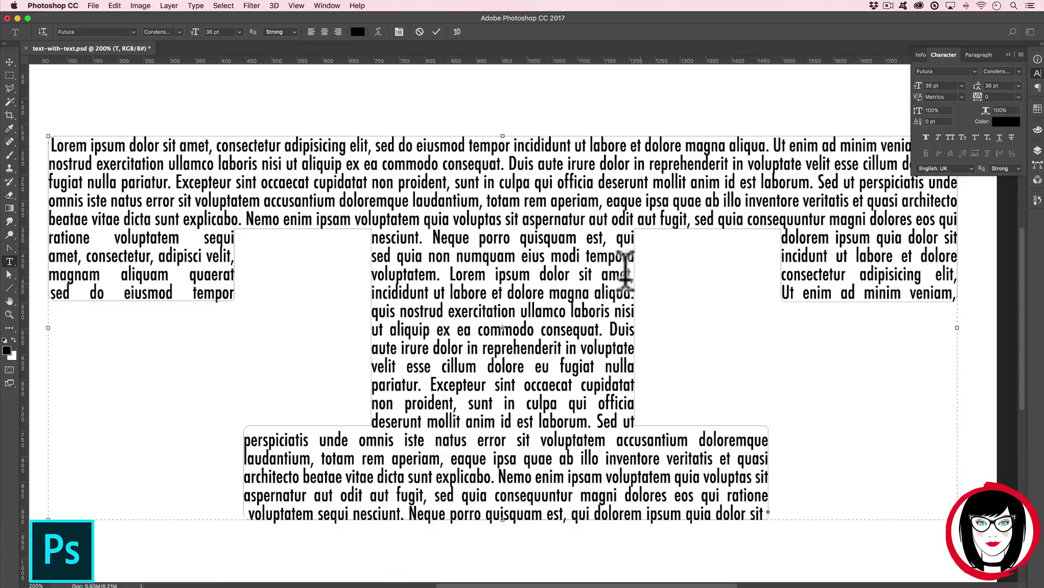
left_click(906, 82)
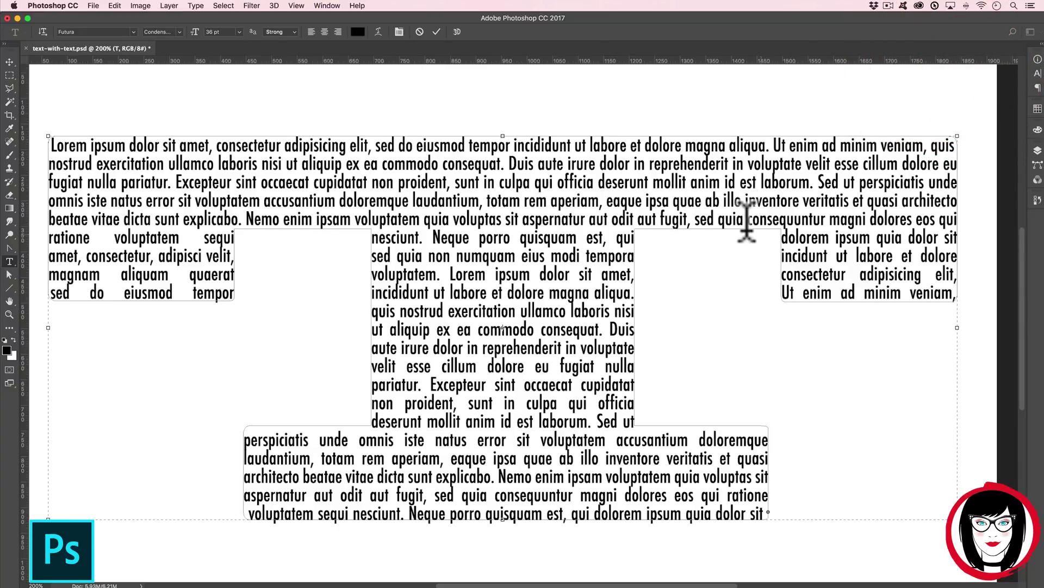
scroll(741, 221, "left", 5)
scroll(740, 223, "right", 4)
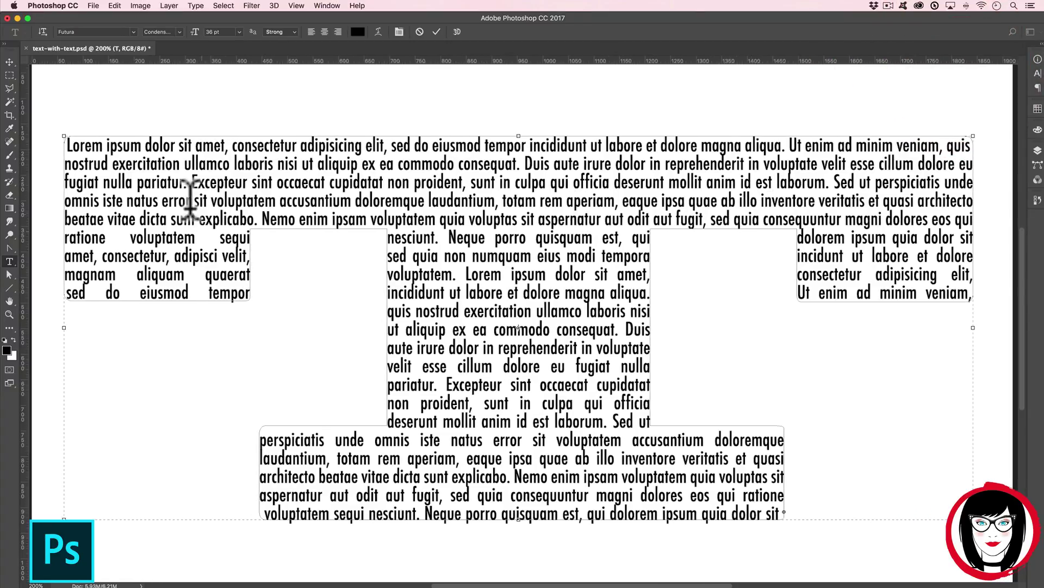
double_click(302, 183)
left_click_drag(369, 187, 521, 288)
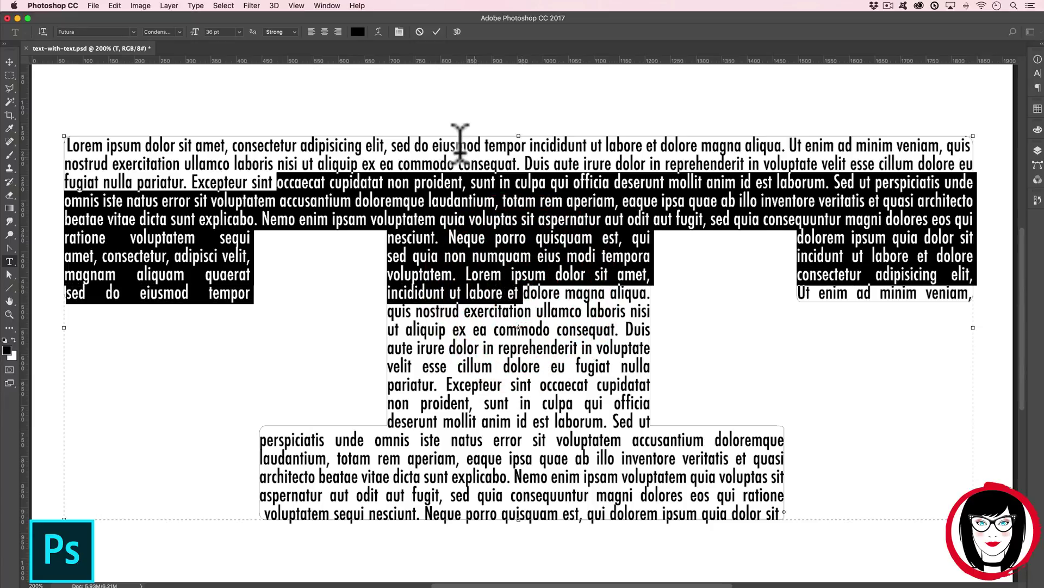
left_click(483, 209)
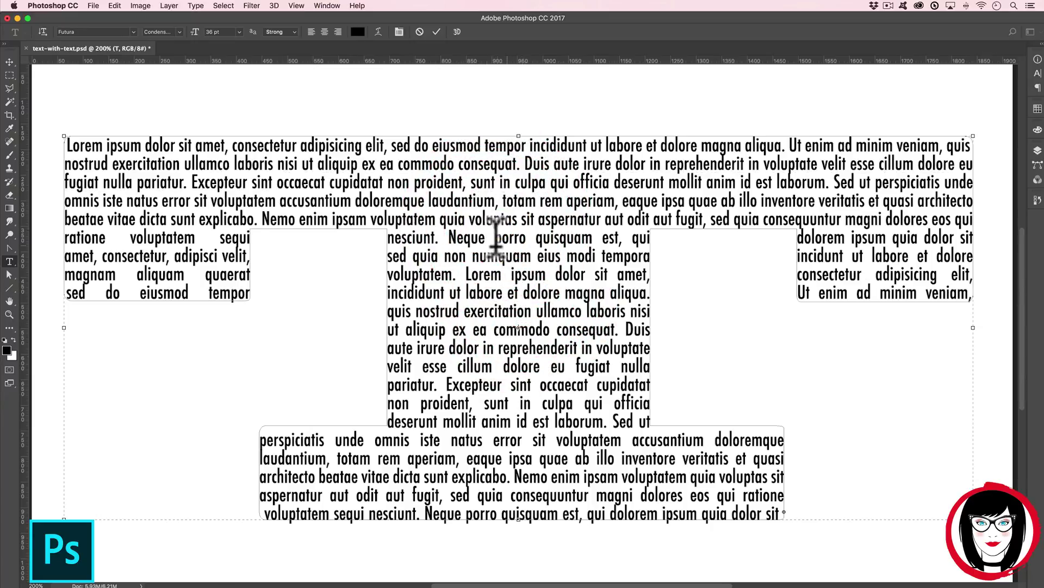
left_click(495, 223)
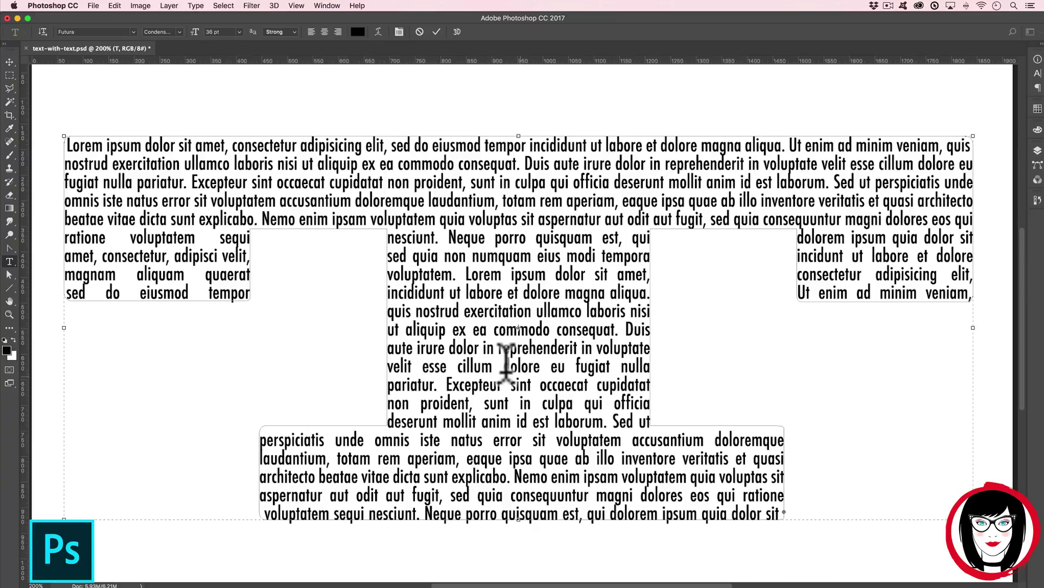
Stretch the text block to 100.75% width and 125.13% height, reaching the canvas bottom
key("super+minus")
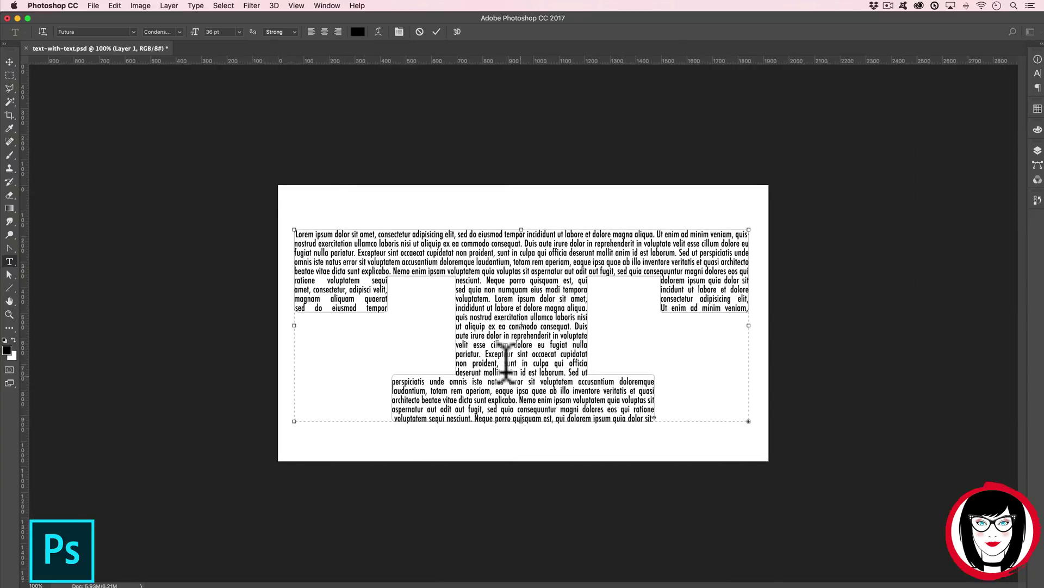
left_click(11, 61)
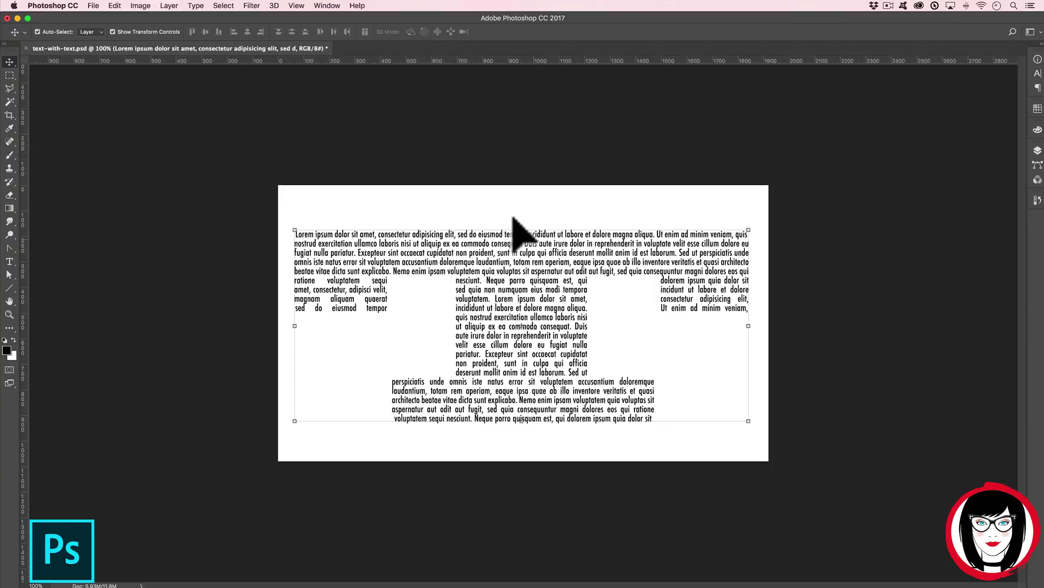
left_click(519, 229)
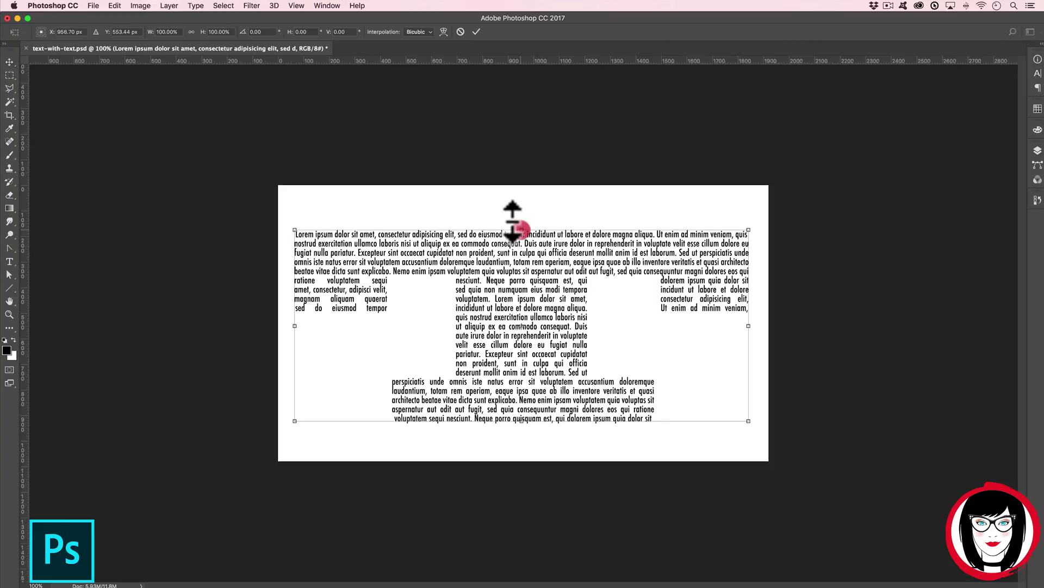
left_click_drag(518, 229, 512, 203)
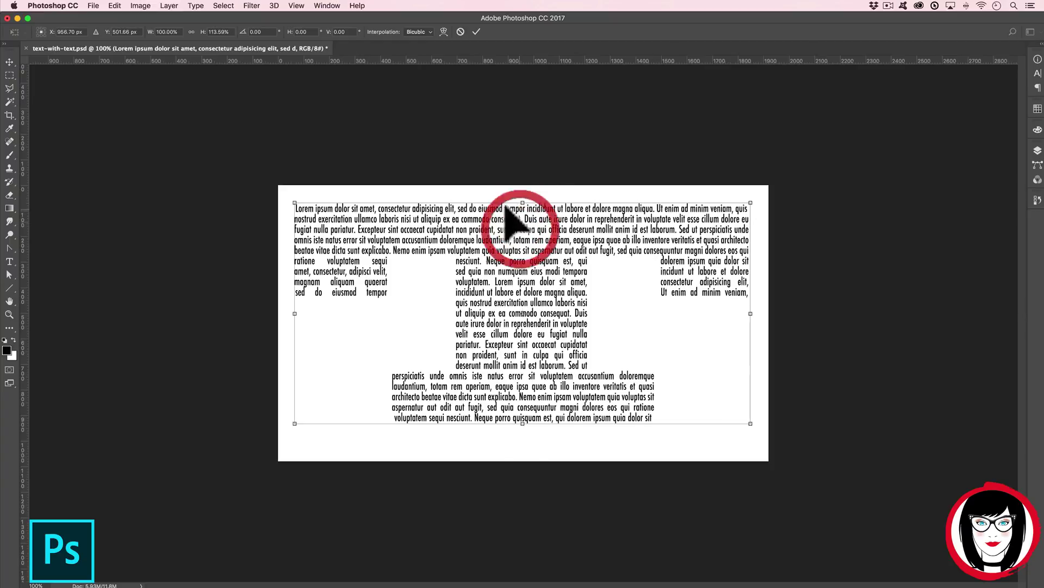
left_click_drag(515, 419, 515, 443)
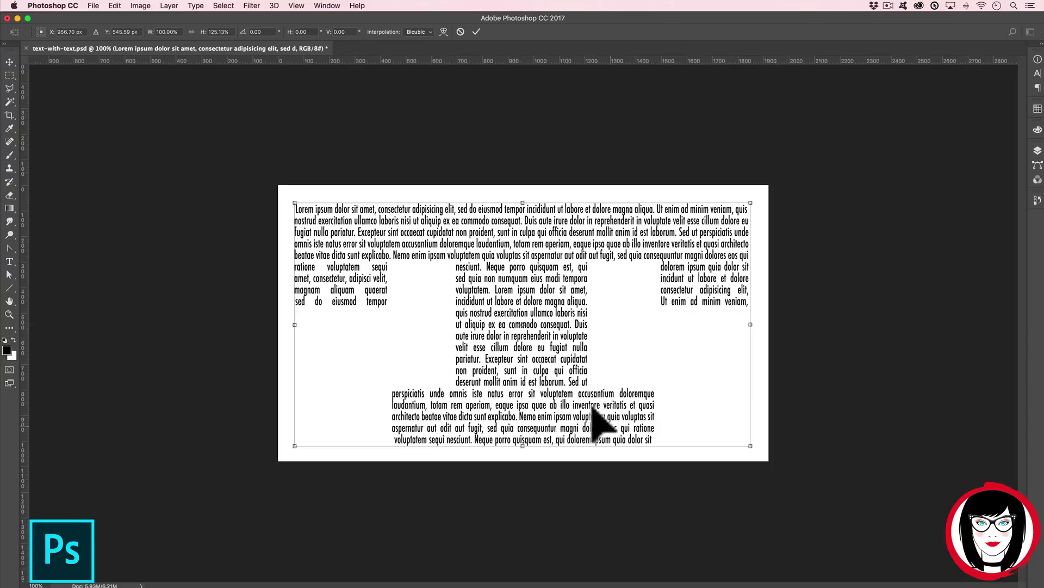
left_click(750, 325)
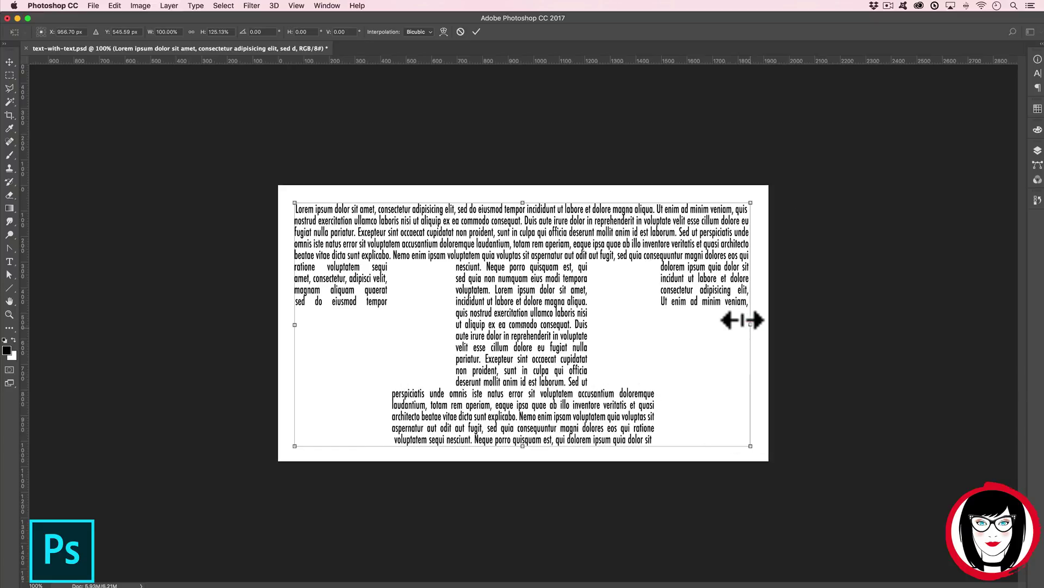
left_click_drag(740, 321, 742, 324)
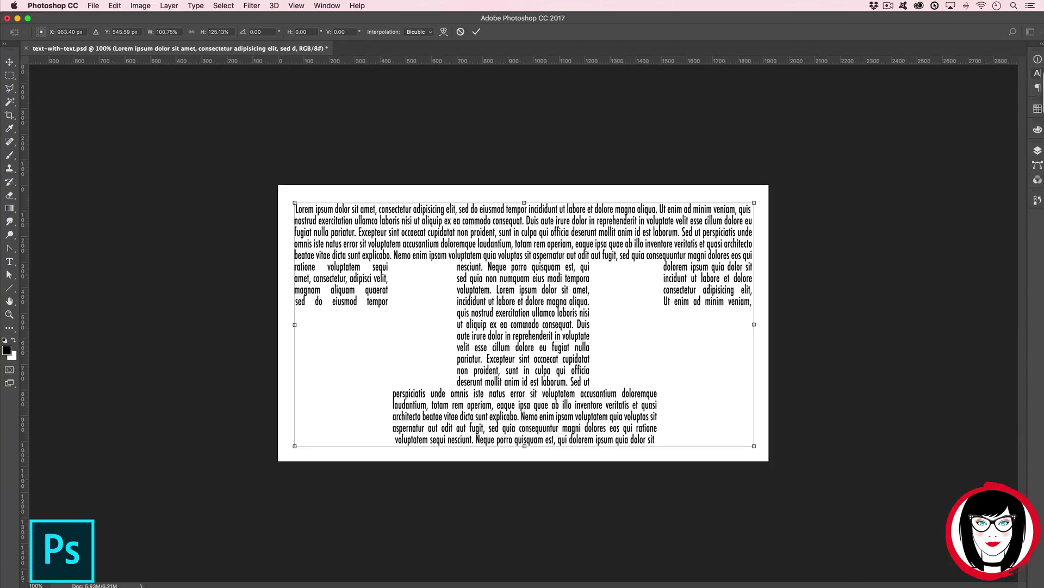
left_click(1038, 73)
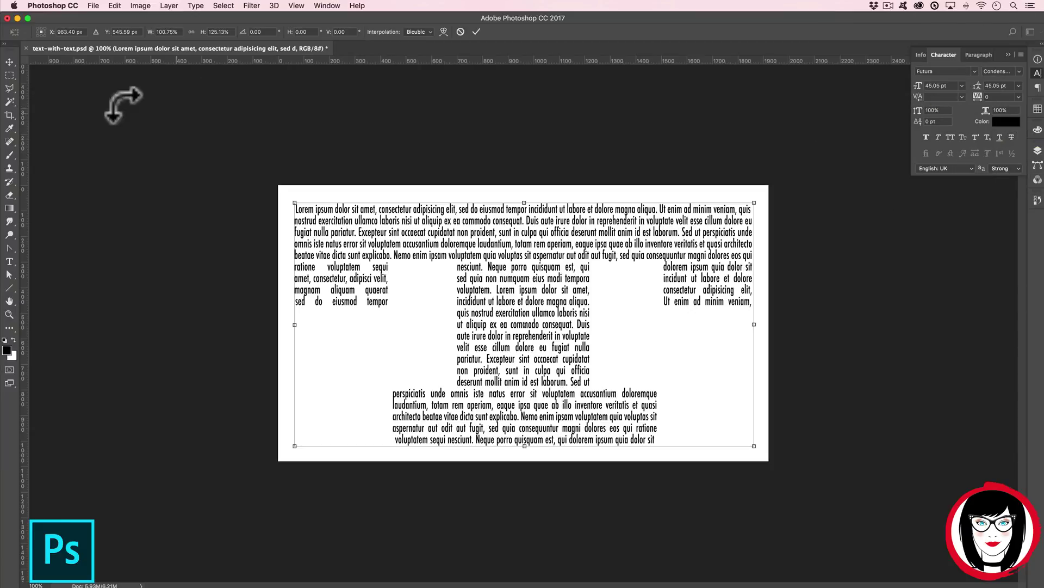
Apply the transform, committing the enlarged T text at 45.05 pt
left_click(9, 61)
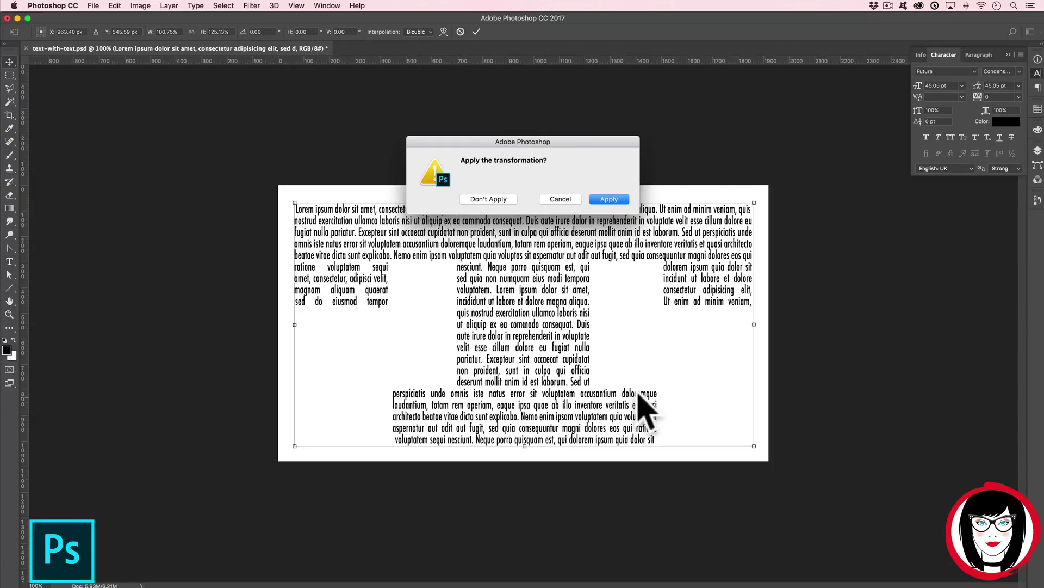
left_click(619, 200)
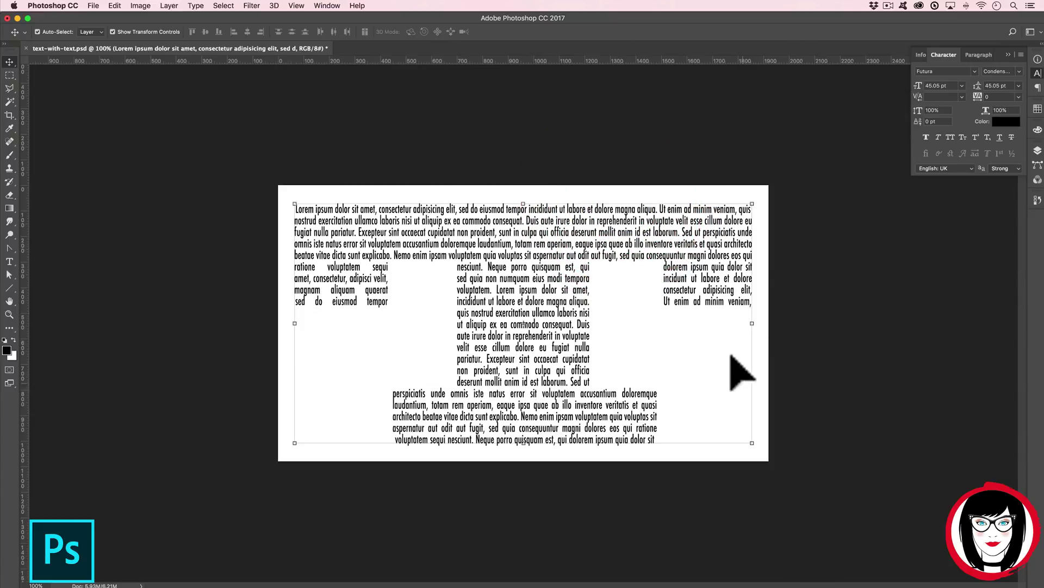
left_click(787, 300)
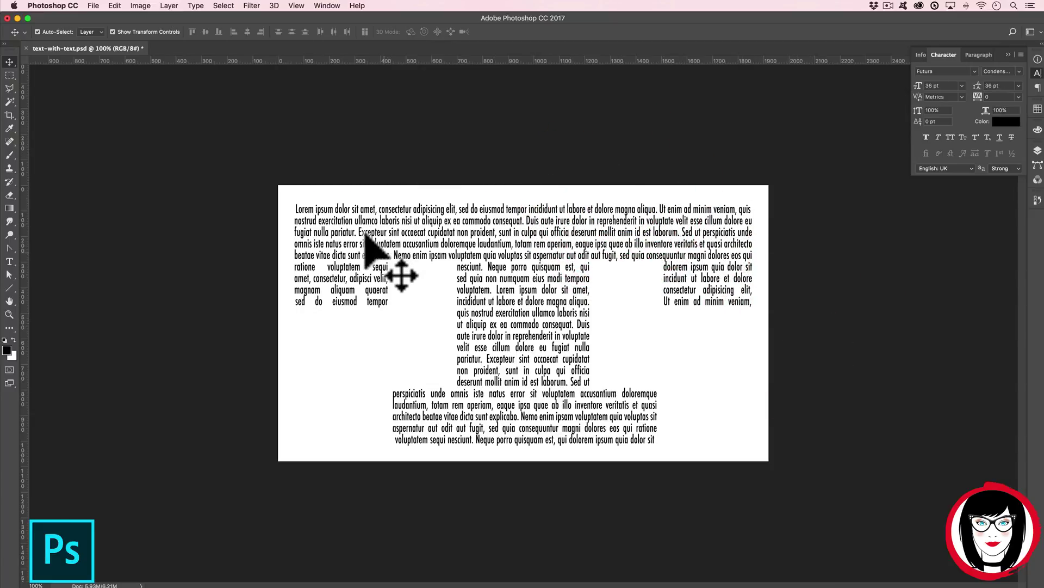